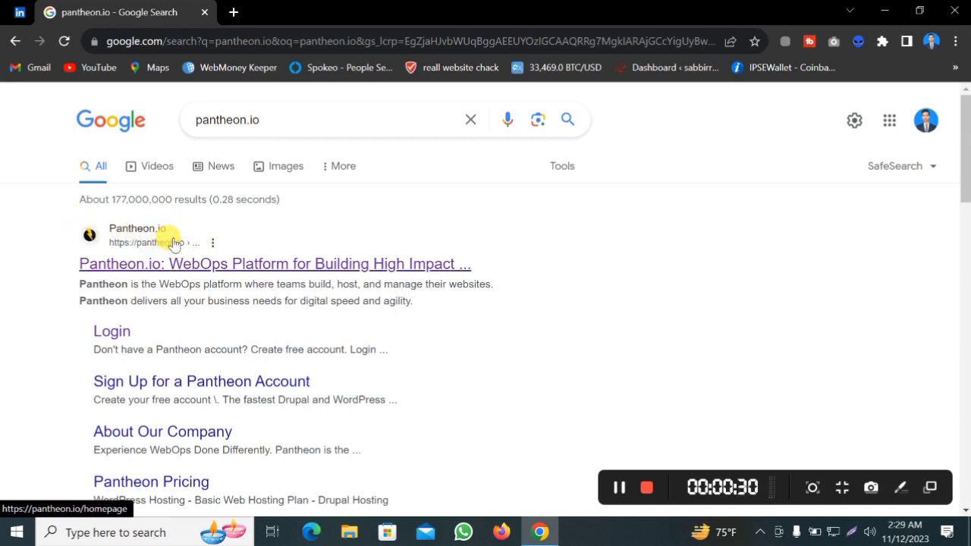
# Step: Open the 'Pantheon.io: WebOps Platform' Google result in a new background tab
pyautogui.middleClick(241, 268)
# Step: Switch to the new Pantheon homepage tab and close its cookie consent banner
pyautogui.click(249, 11)
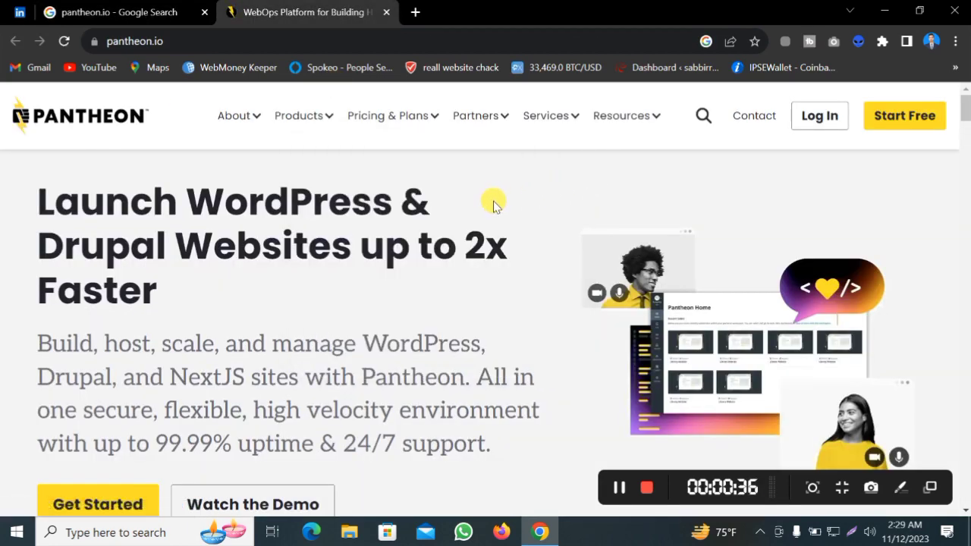
pyautogui.scroll(-4, 461, 277)
pyautogui.scroll(4, 461, 279)
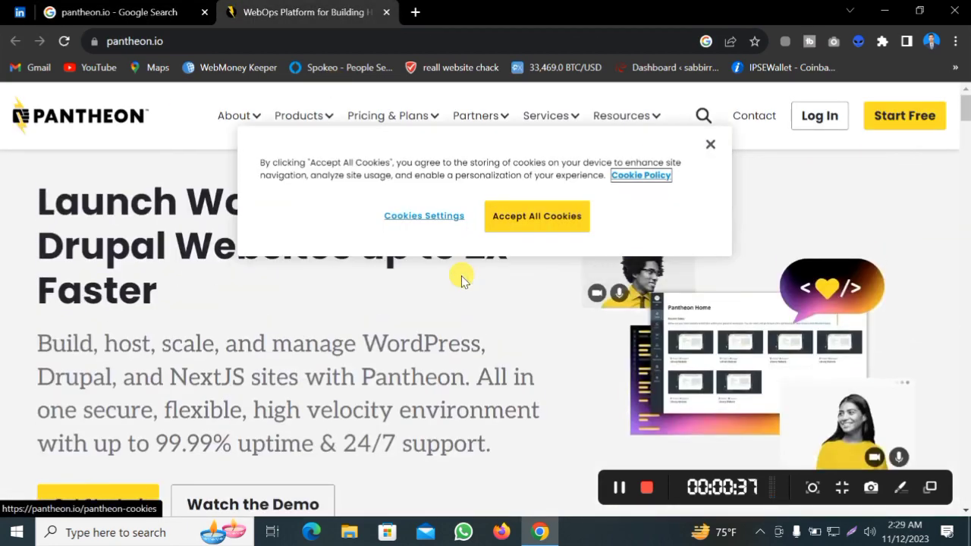
pyautogui.click(710, 144)
pyautogui.scroll(-6, 490, 297)
pyautogui.scroll(5, 449, 289)
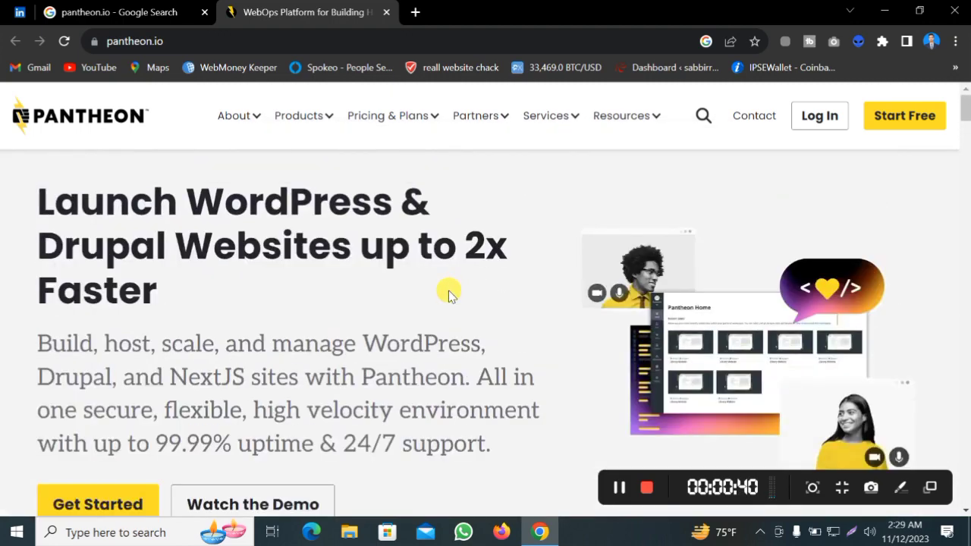
pyautogui.scroll(-5, 450, 288)
pyautogui.scroll(5, 451, 294)
# Step: Go to Pantheon Log In, choose Connect with Google, and pick the Google account
pyautogui.click(821, 119)
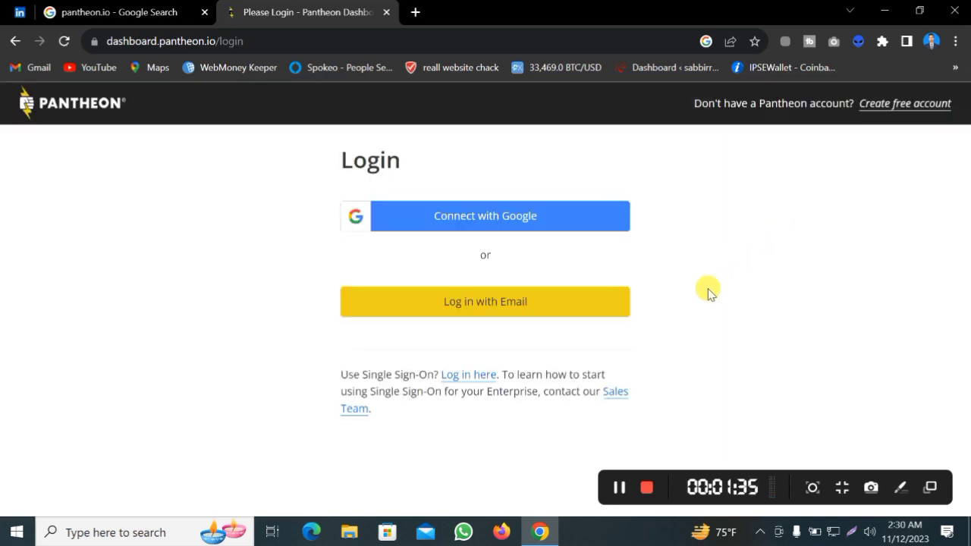
pyautogui.moveTo(434, 155); pyautogui.dragTo(326, 156)
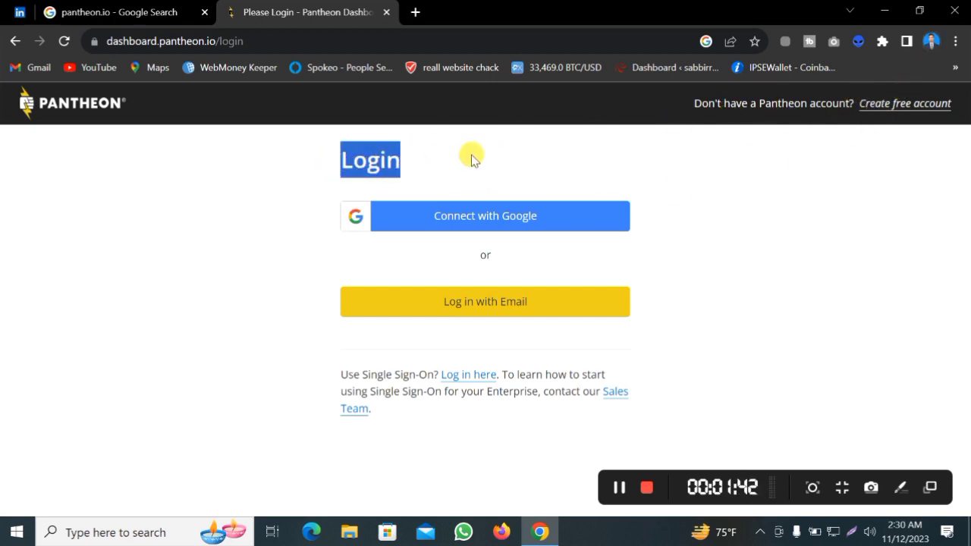
pyautogui.click(518, 217)
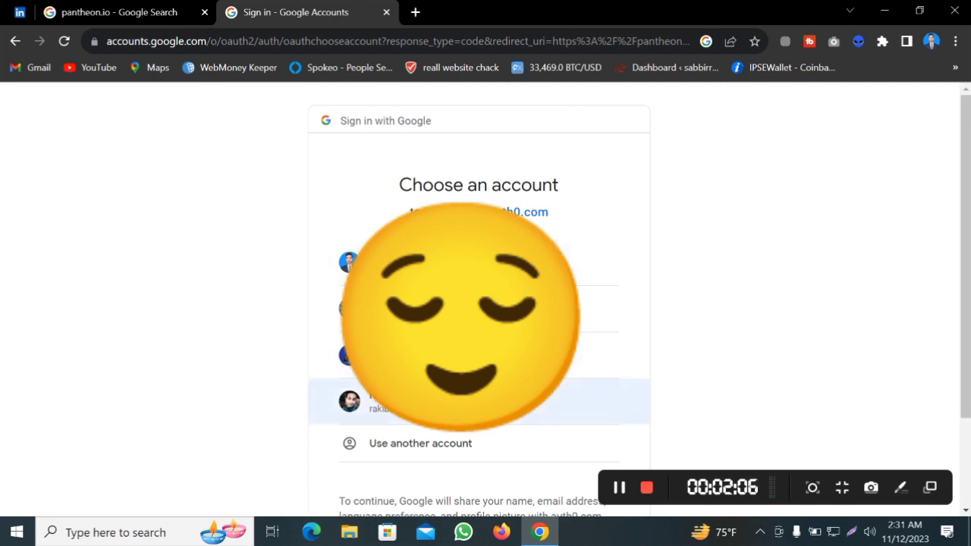
pyautogui.click(455, 402)
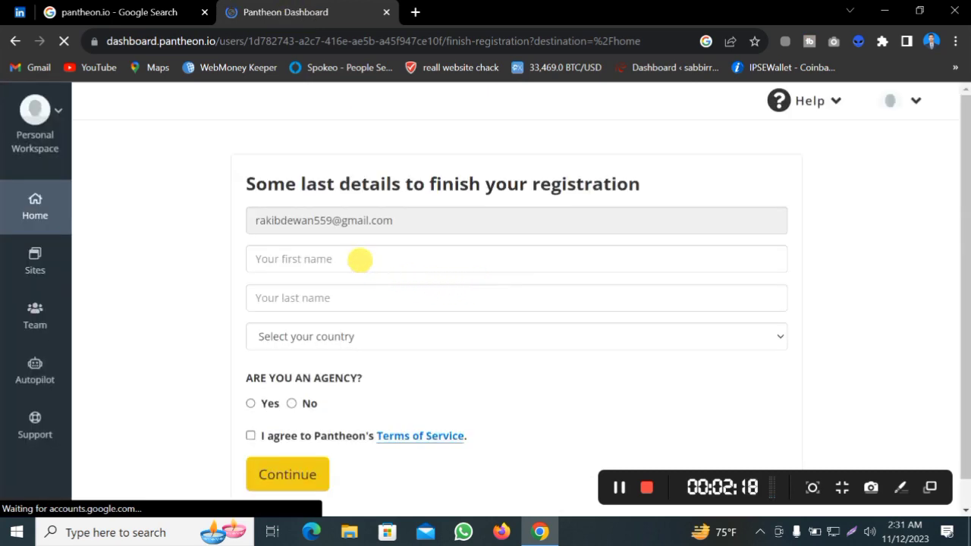
# Step: Enter the user's first and last name on the registration form
pyautogui.scroll(-1, 394, 281)
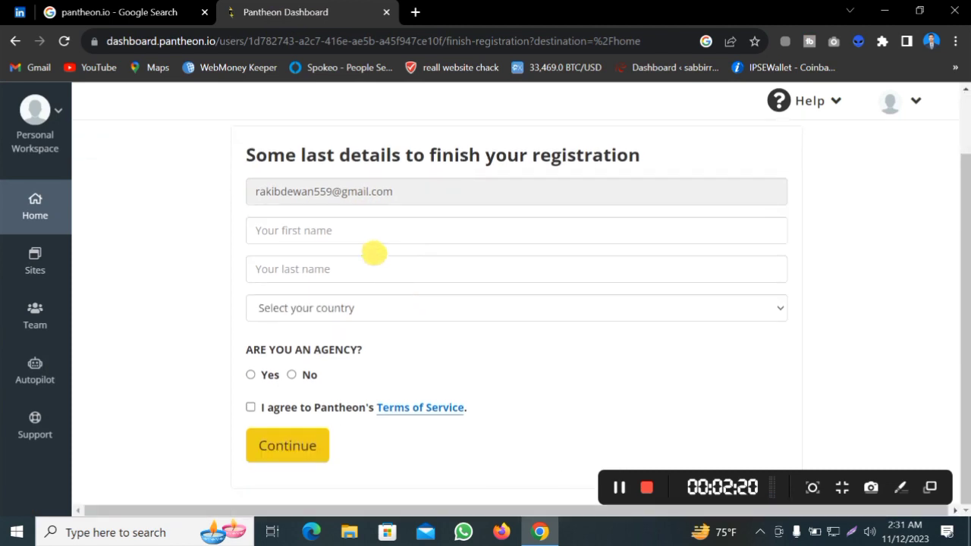
pyautogui.click(373, 232)
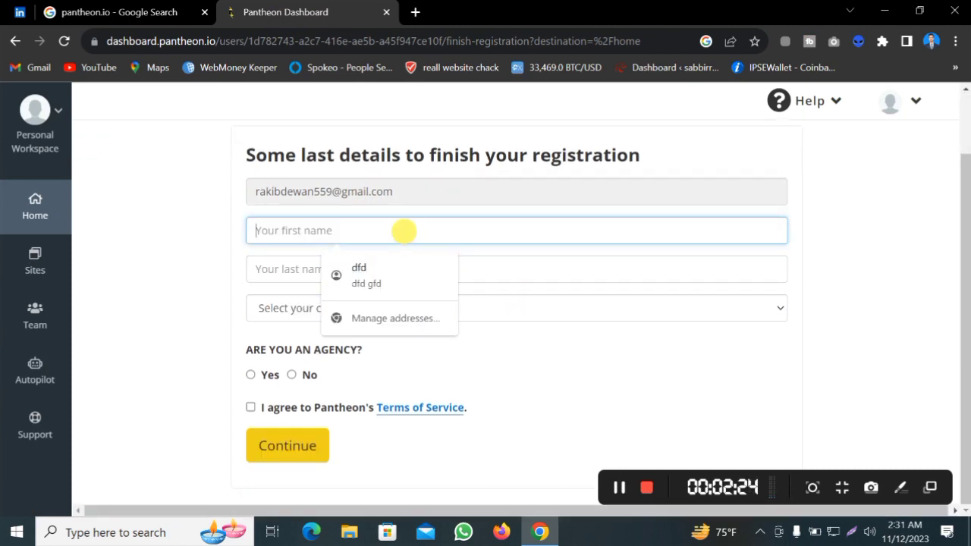
pyautogui.write('sabbir')
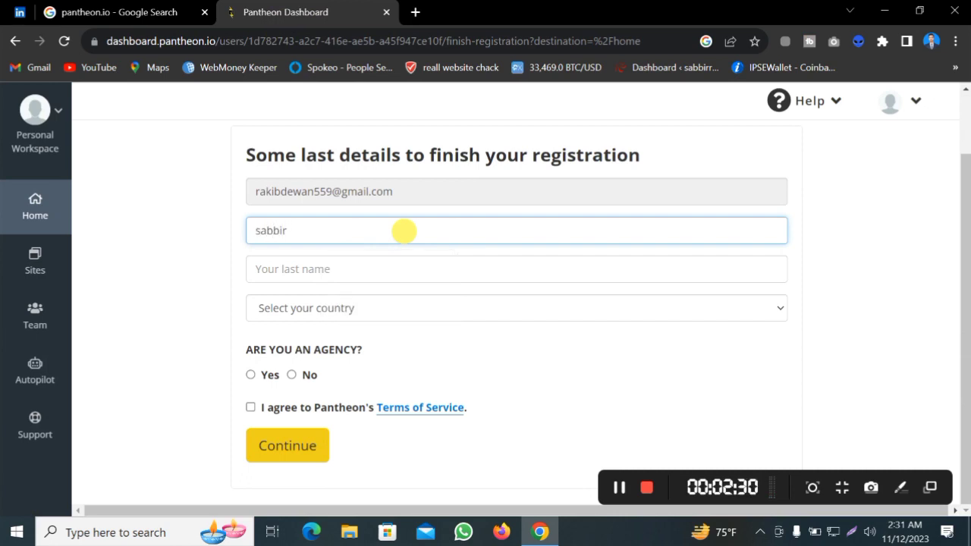
pyautogui.press('Tab')
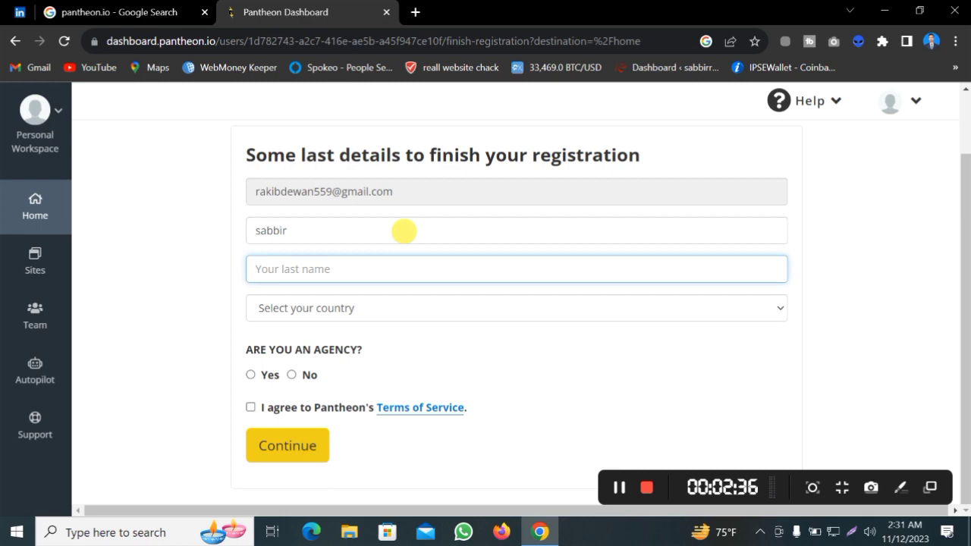
pyautogui.write('rahman')
# Step: Select Bangladesh as the country
pyautogui.click(331, 308)
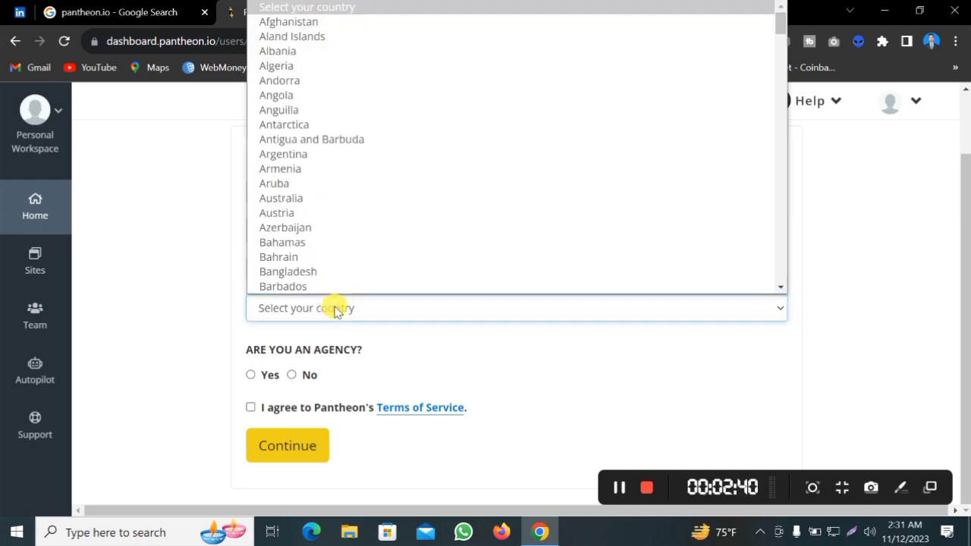
pyautogui.scroll(-4, 397, 204)
pyautogui.scroll(4, 391, 184)
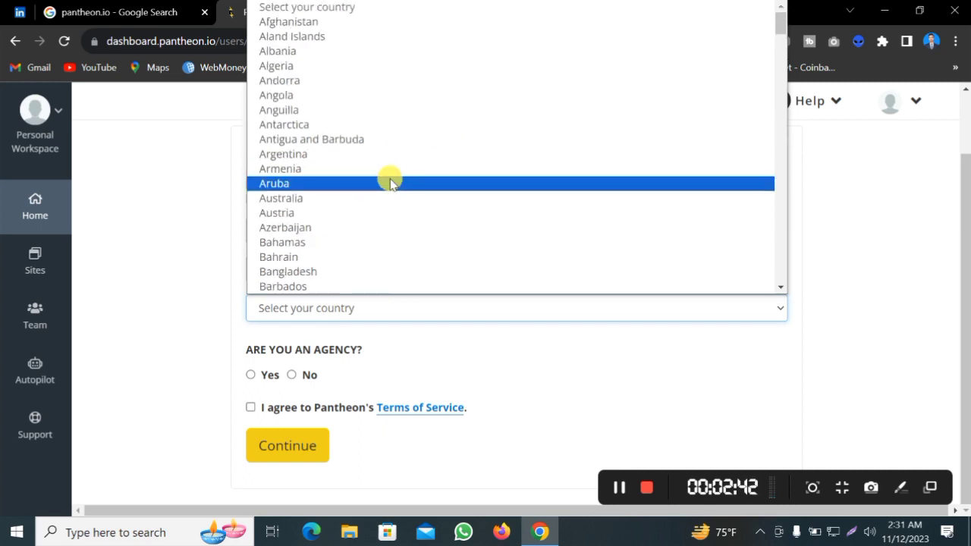
pyautogui.scroll(-5, 389, 184)
pyautogui.scroll(5, 375, 157)
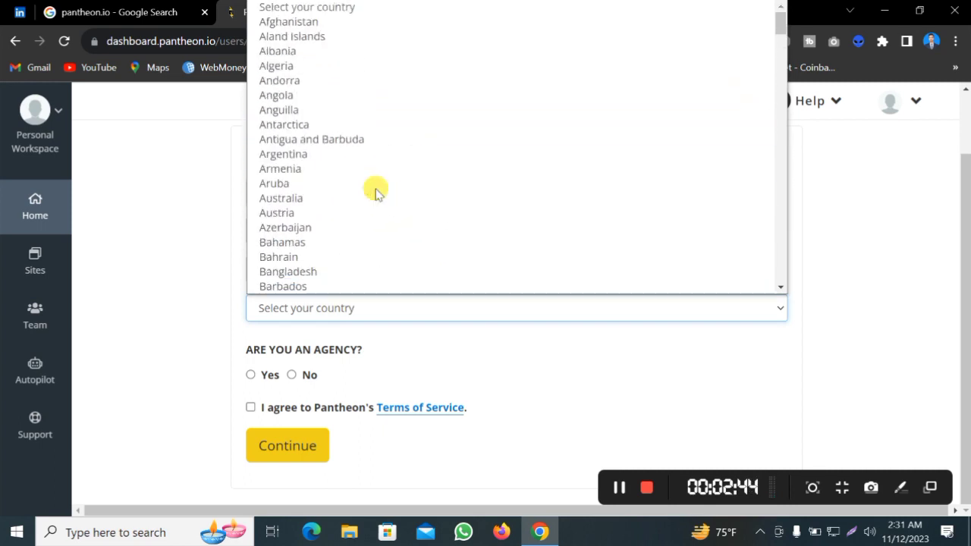
pyautogui.scroll(-2, 374, 139)
pyautogui.click(357, 121)
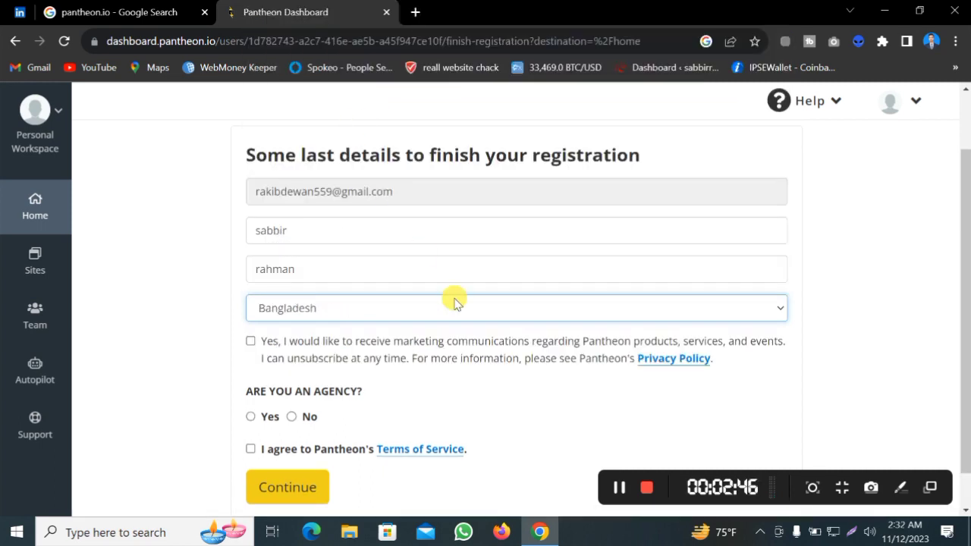
# Step: Opt in to marketing, answer No to agency, accept the Terms of Service, and submit
pyautogui.scroll(-1, 438, 306)
pyautogui.click(250, 299)
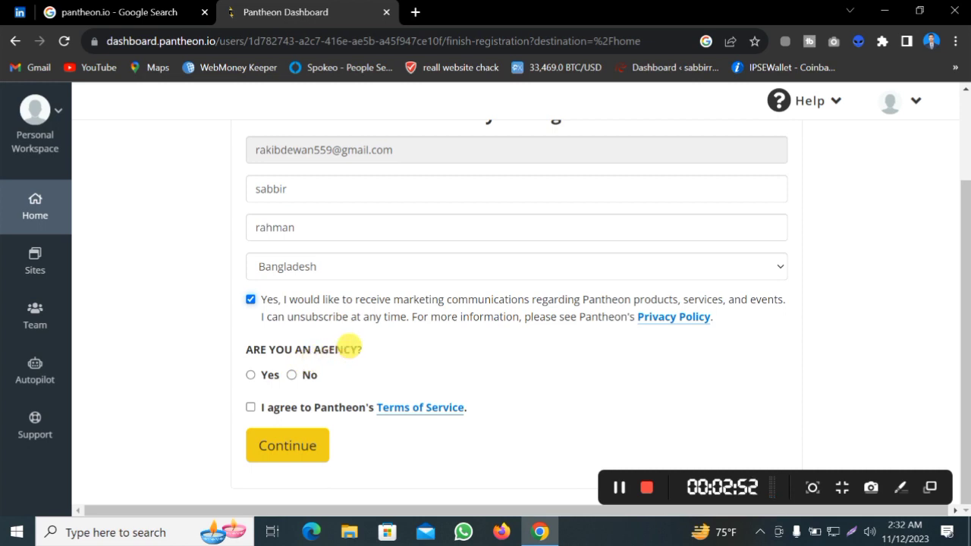
pyautogui.click(292, 375)
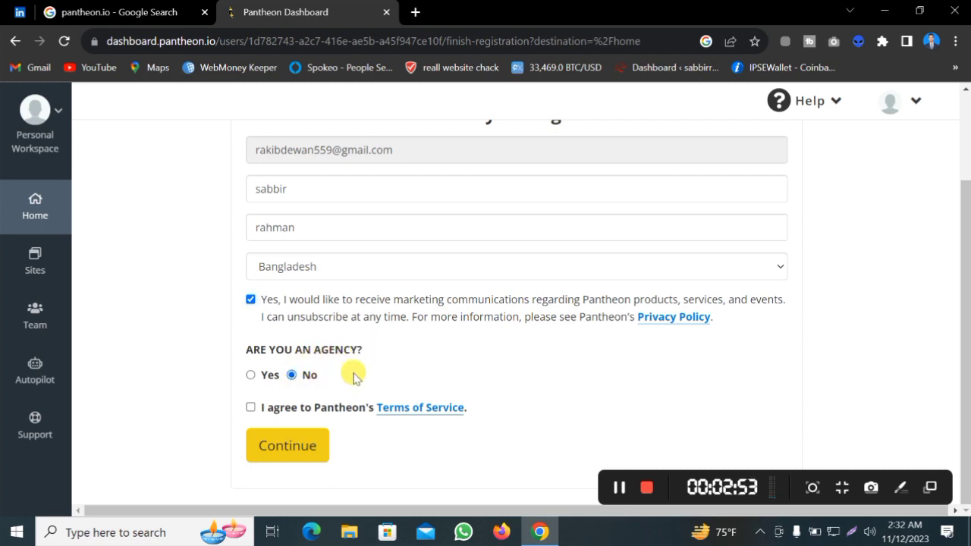
pyautogui.click(251, 408)
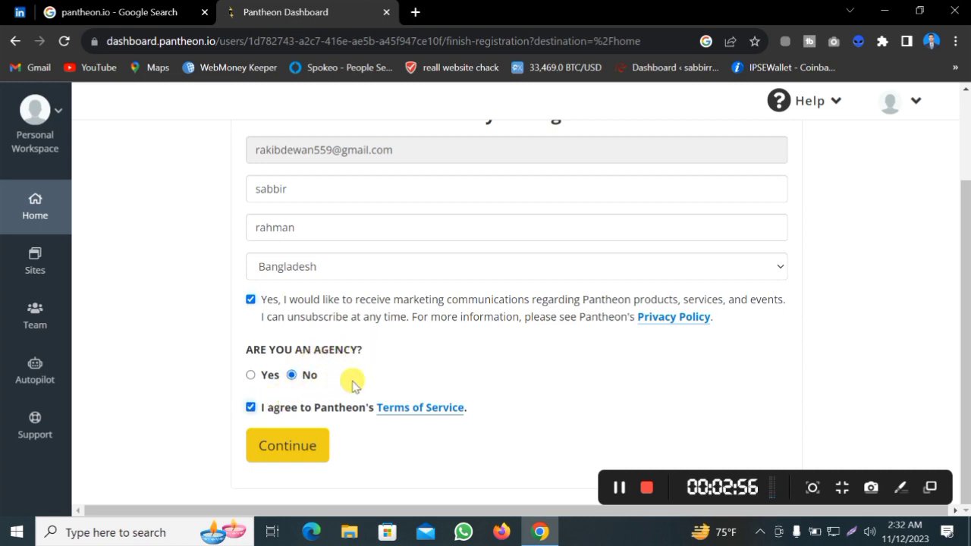
pyautogui.click(288, 447)
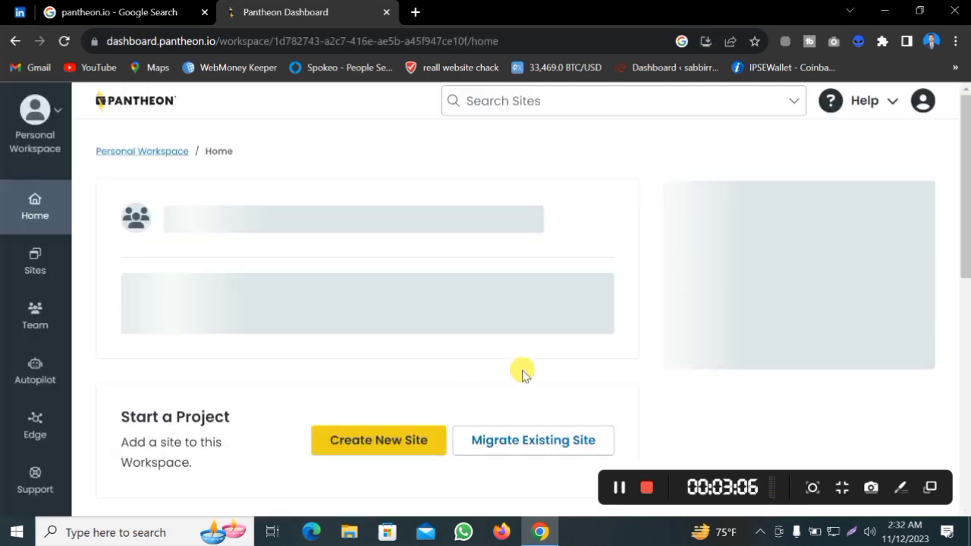
# Step: Decline the What's new popup and close the Let's create your site prompt
pyautogui.scroll(-2, 509, 368)
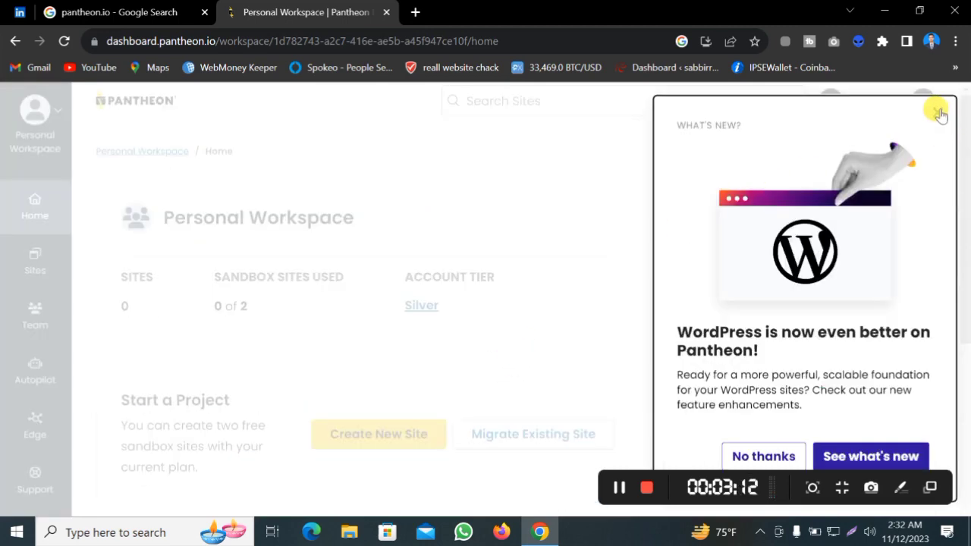
pyautogui.click(754, 458)
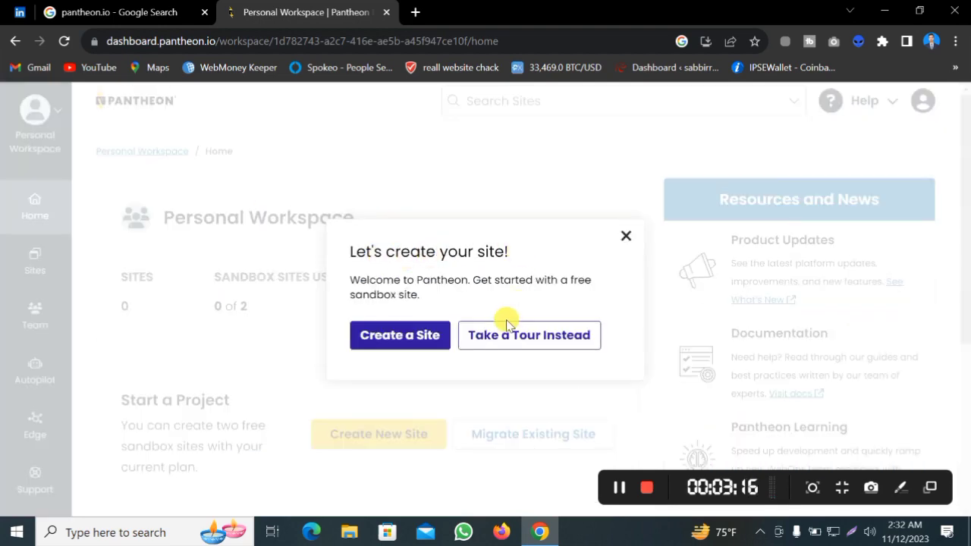
pyautogui.click(624, 235)
# Step: Start a new site with Create New Site on the Personal Workspace dashboard
pyautogui.scroll(-4, 493, 293)
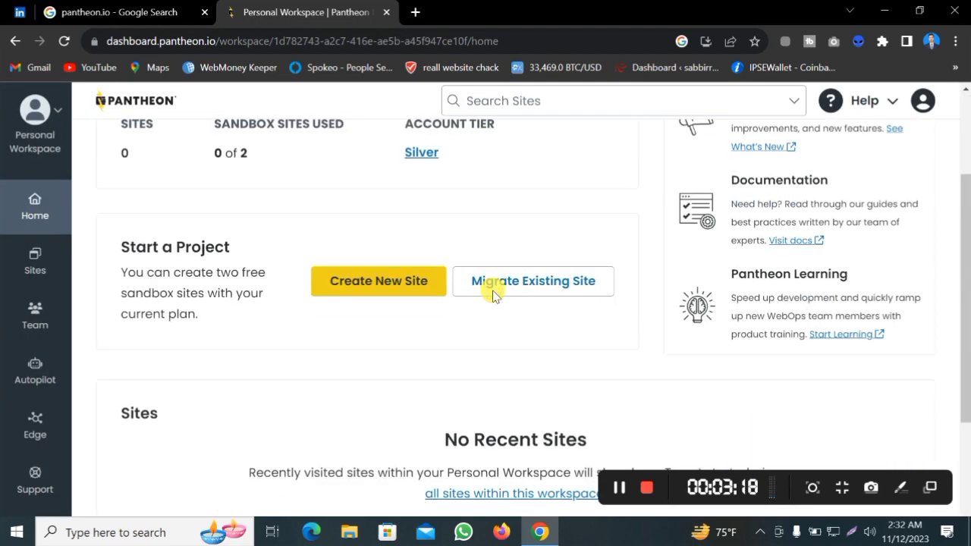
pyautogui.scroll(4, 440, 250)
pyautogui.scroll(-4, 474, 340)
pyautogui.scroll(4, 362, 323)
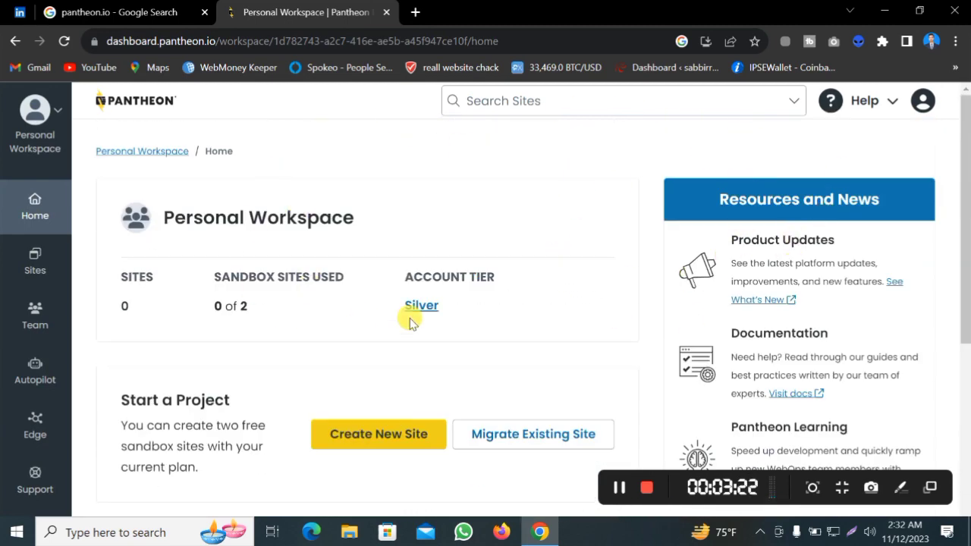
pyautogui.scroll(-3, 326, 306)
pyautogui.scroll(3, 325, 223)
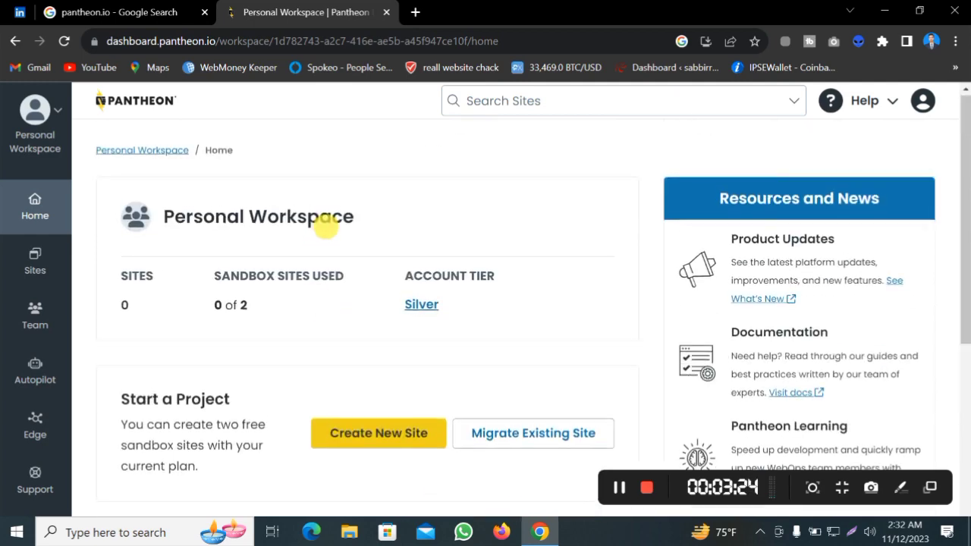
pyautogui.scroll(-2, 328, 377)
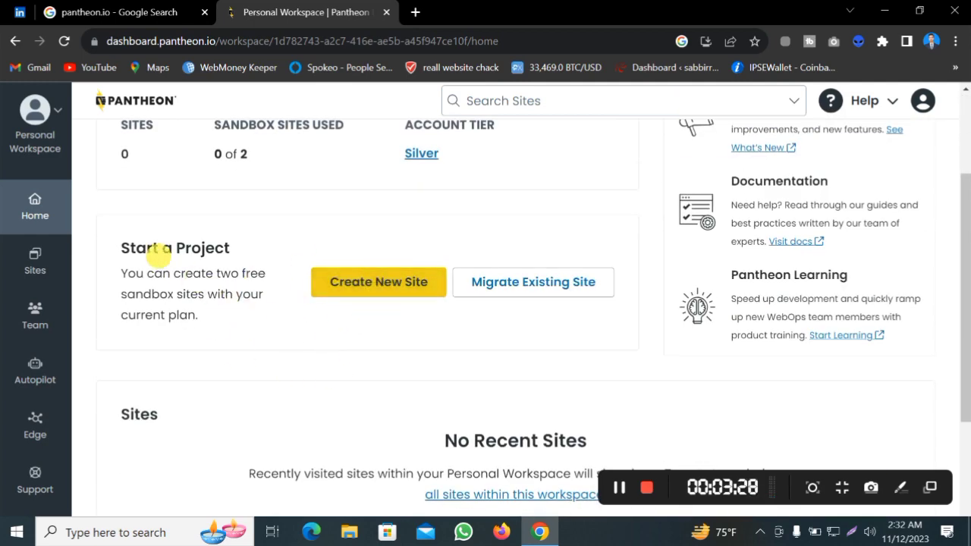
pyautogui.moveTo(229, 247); pyautogui.dragTo(119, 247)
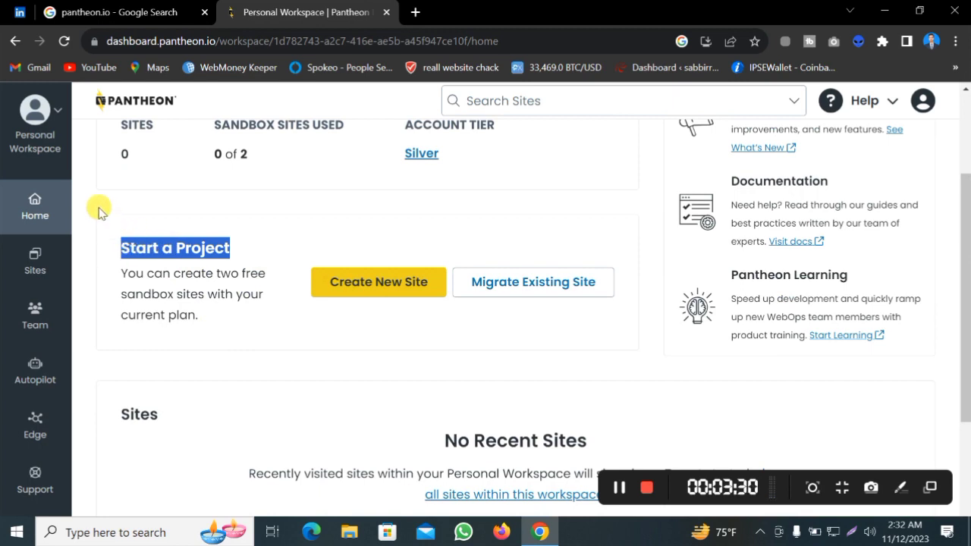
pyautogui.click(203, 247)
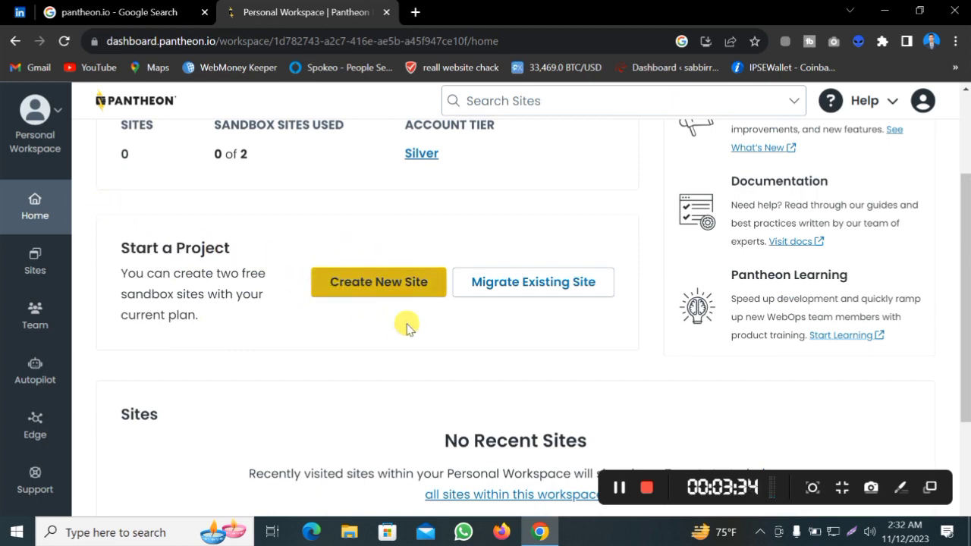
pyautogui.click(377, 287)
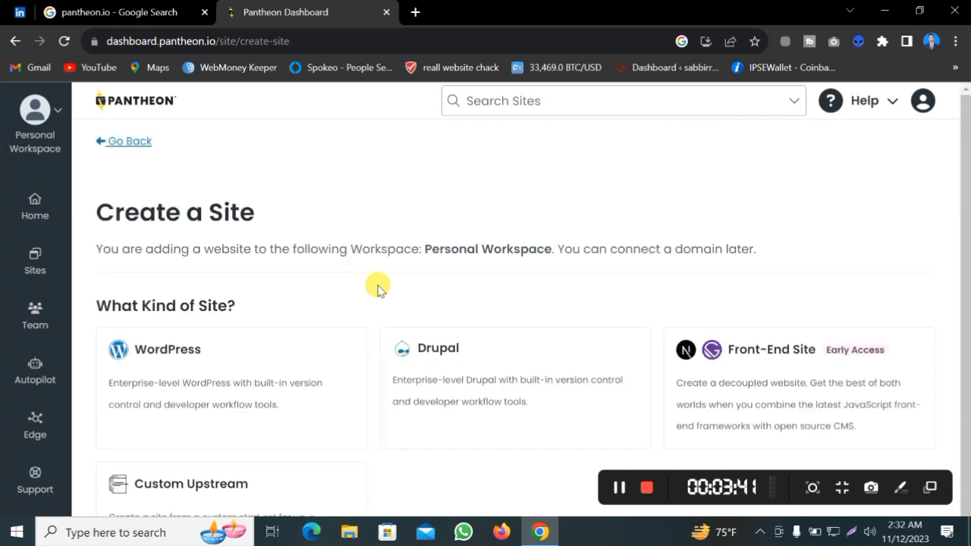
pyautogui.scroll(-1, 455, 319)
pyautogui.scroll(1, 453, 338)
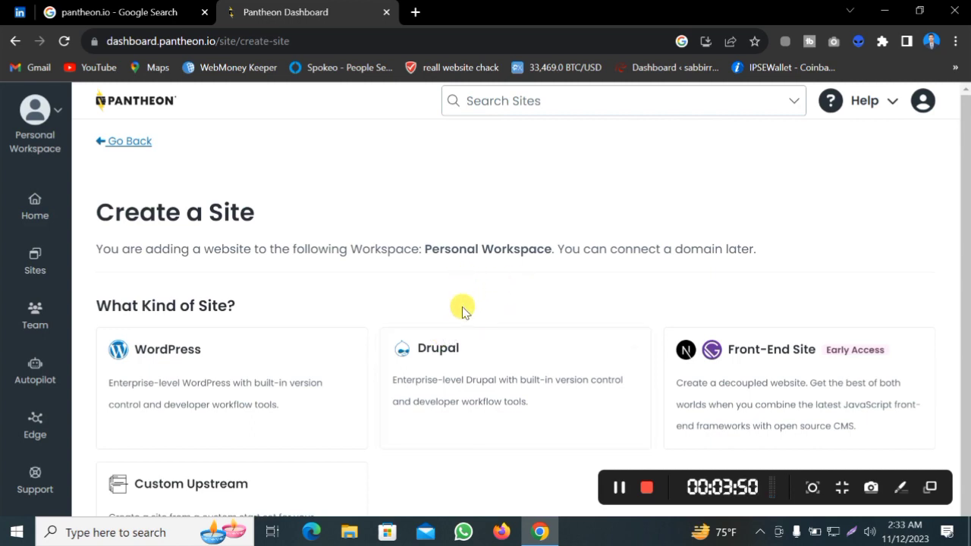
pyautogui.scroll(-1, 368, 313)
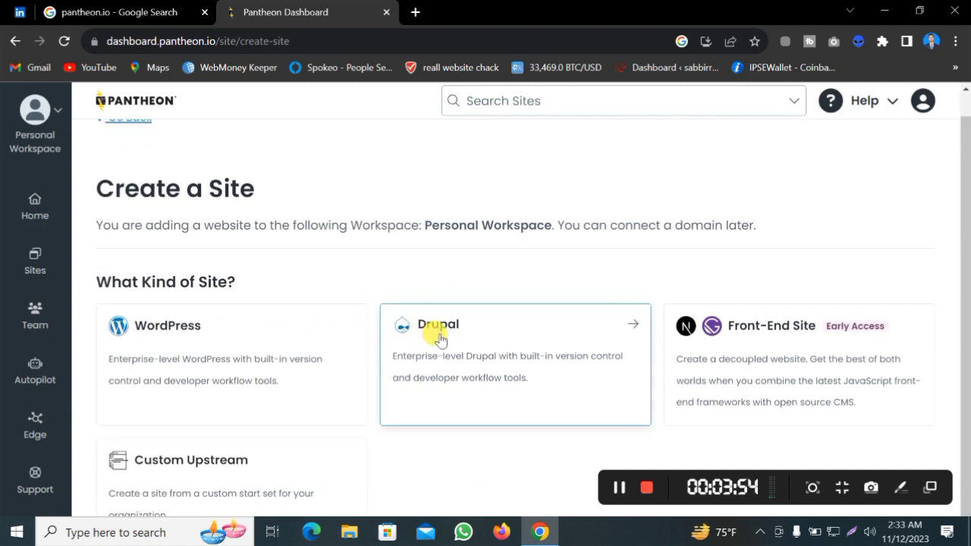
pyautogui.scroll(1, 495, 277)
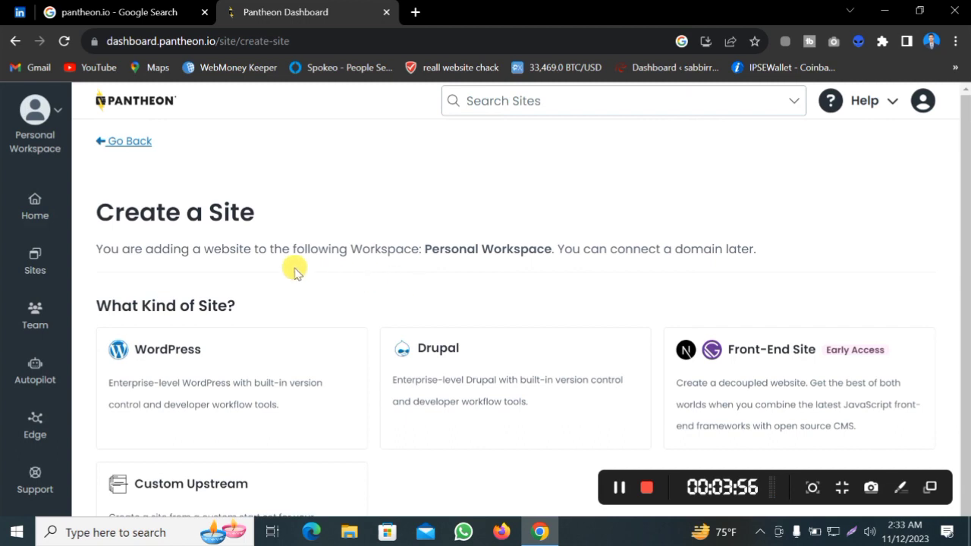
pyautogui.moveTo(97, 247); pyautogui.dragTo(780, 217)
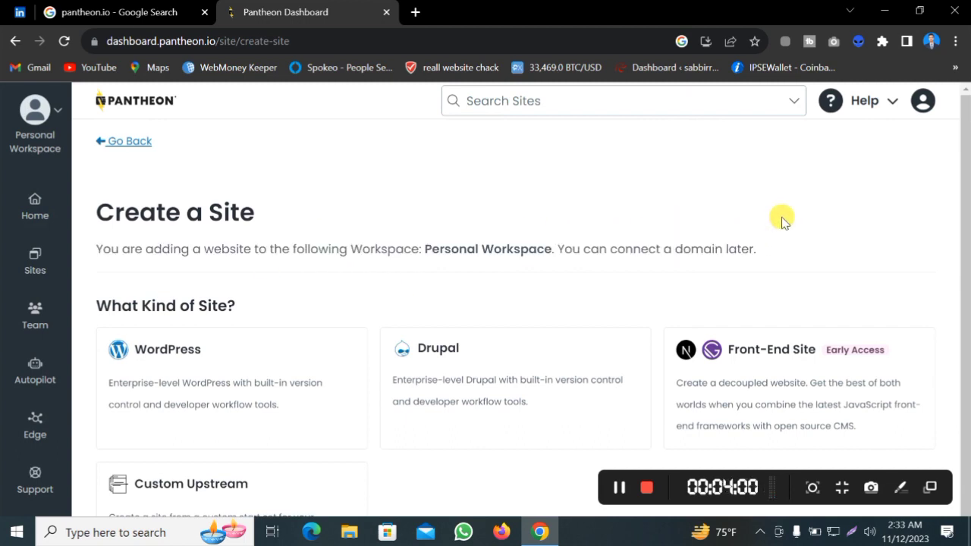
pyautogui.scroll(-1, 769, 223)
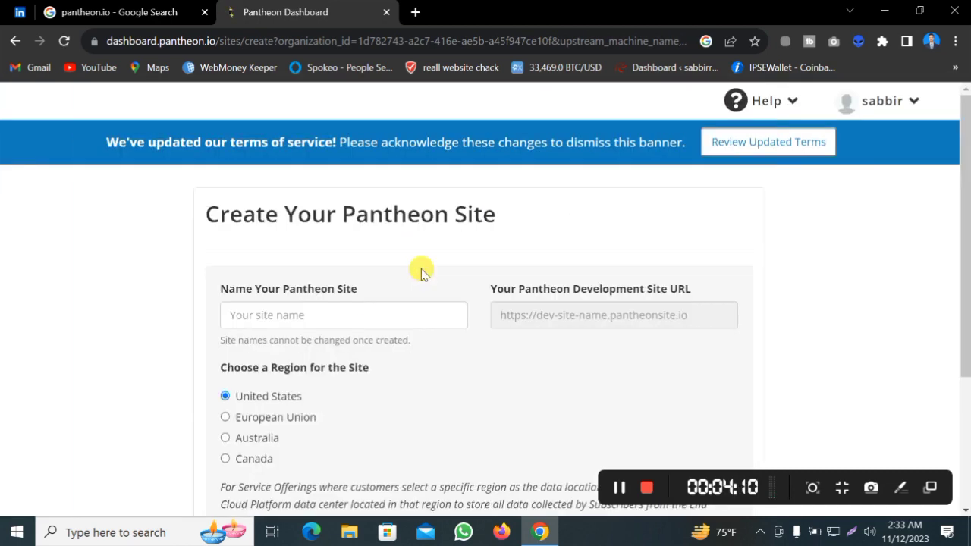
# Step: Name the new WordPress site 'best online shopping', fixing the misspelling
pyautogui.scroll(-2, 417, 280)
pyautogui.scroll(1, 401, 260)
pyautogui.scroll(-1, 380, 260)
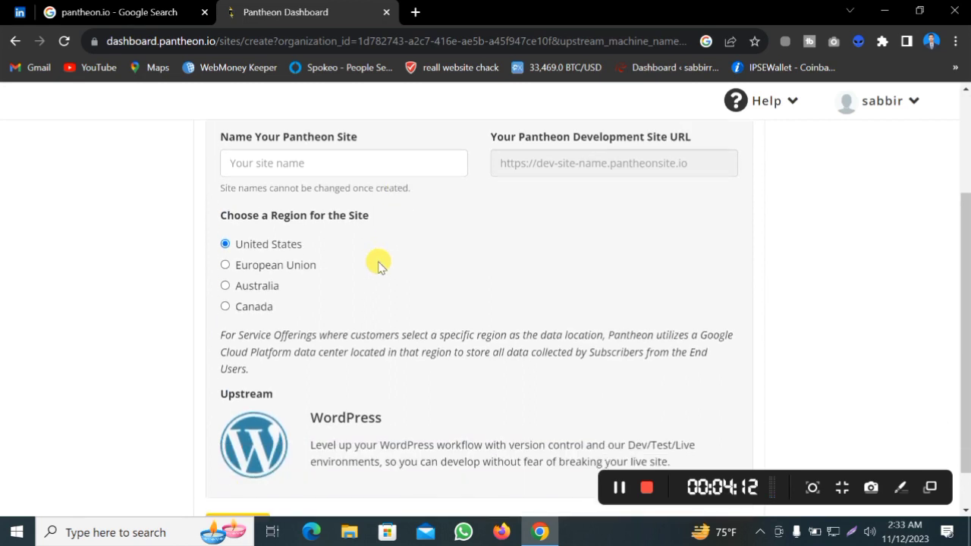
pyautogui.scroll(2, 339, 302)
pyautogui.click(312, 316)
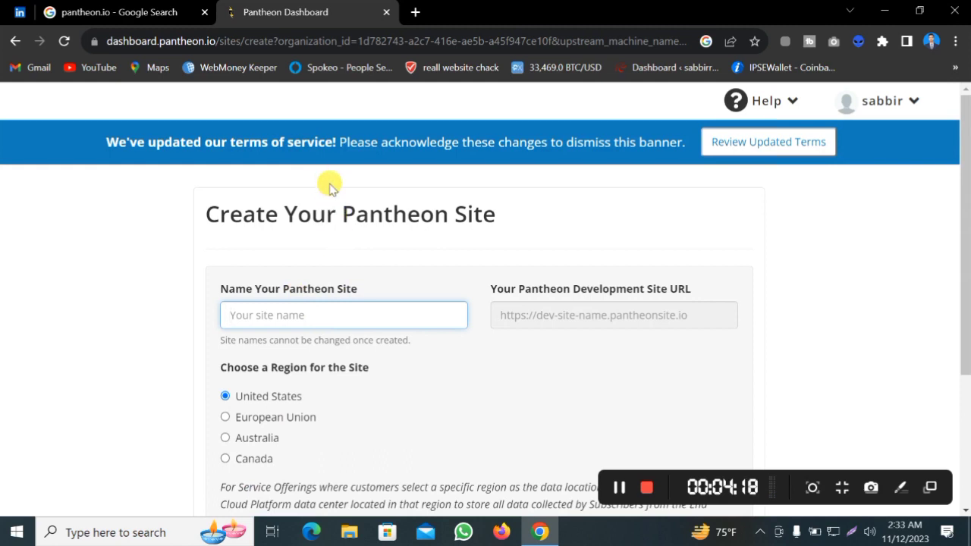
pyautogui.click(184, 8)
pyautogui.moveTo(266, 120); pyautogui.dragTo(190, 119)
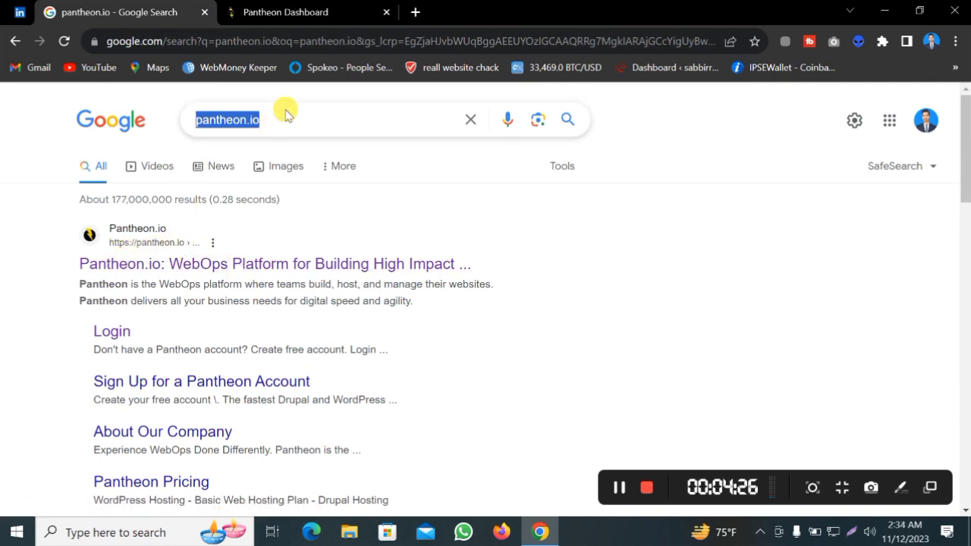
pyautogui.click(340, 6)
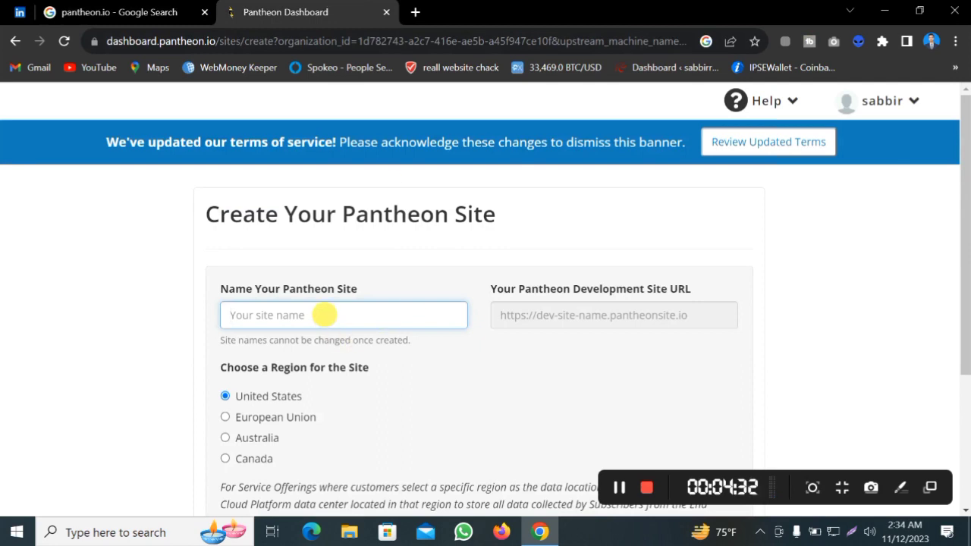
pyautogui.write('on')
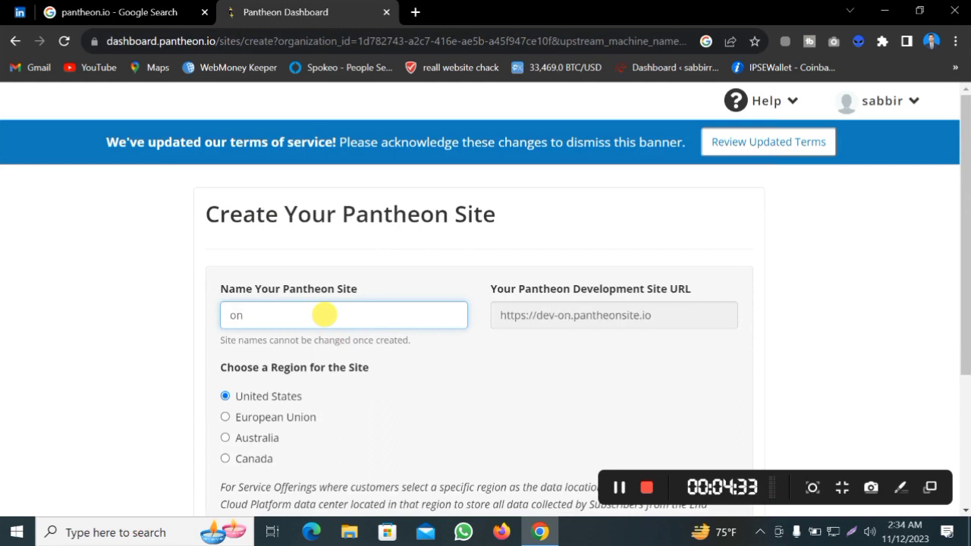
pyautogui.write('line shopi')
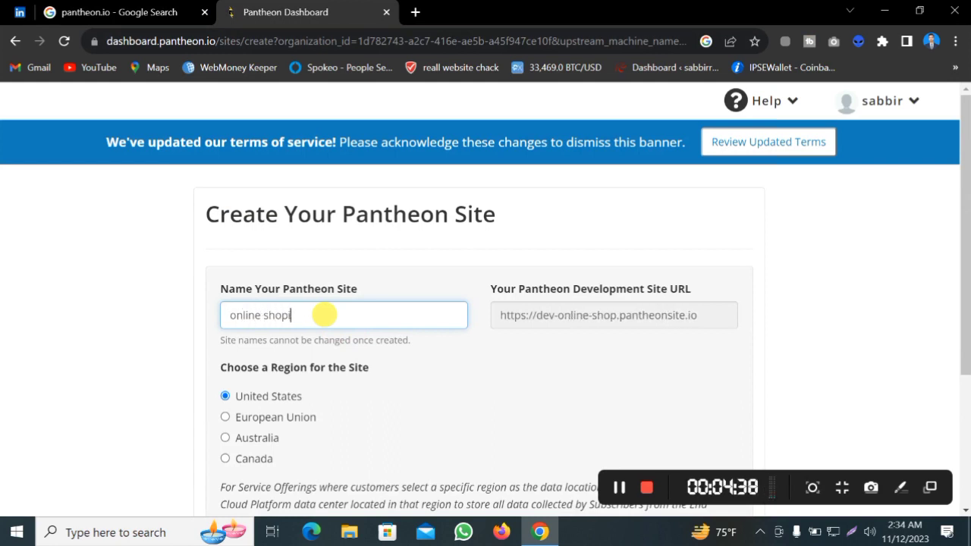
pyautogui.write('ng')
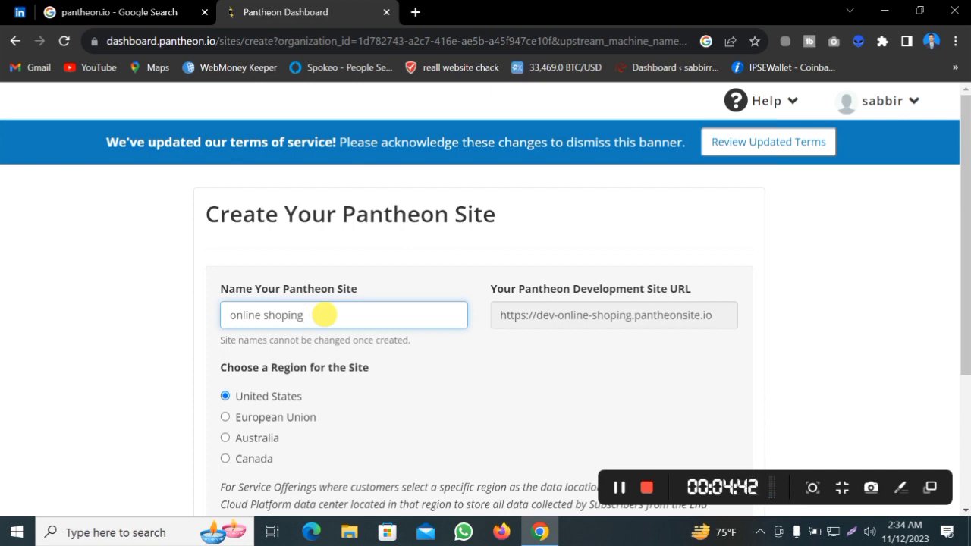
pyautogui.press('BackSpace')
pyautogui.press('BackSpace')
pyautogui.press('BackSpace')
pyautogui.press('BackSpace')
pyautogui.press('BackSpace')
pyautogui.press('BackSpace')
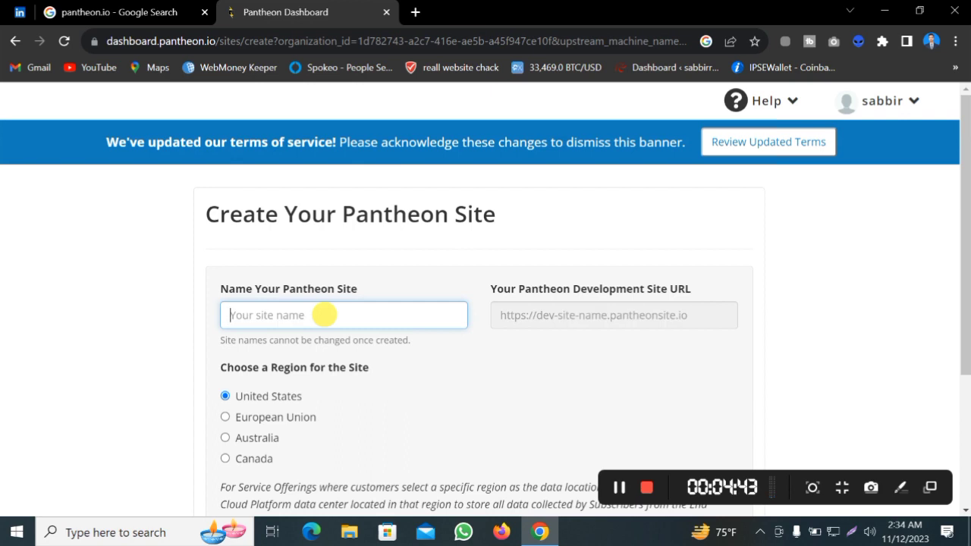
pyautogui.write('best online shoping')
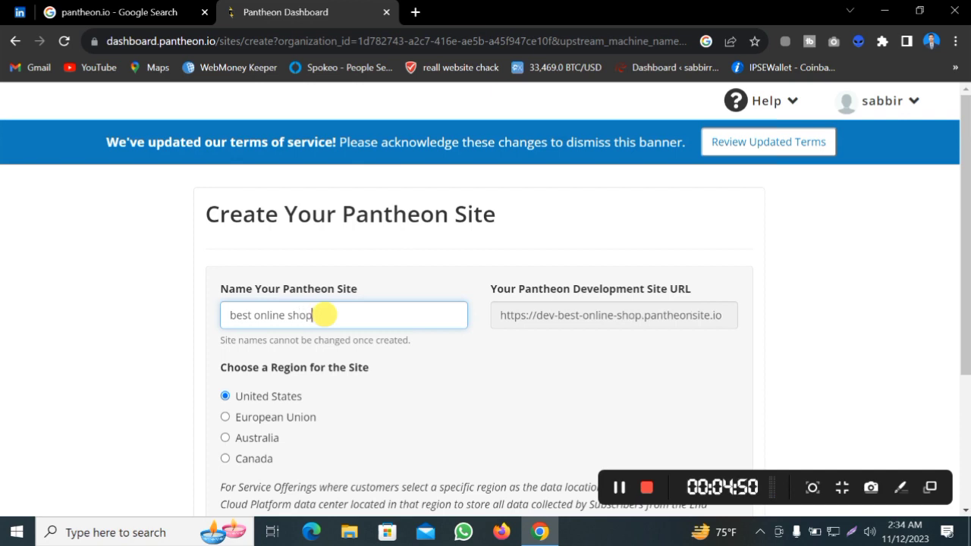
pyautogui.press('BackSpace')
pyautogui.press('BackSpace')
pyautogui.press('BackSpace')
pyautogui.write('ping')
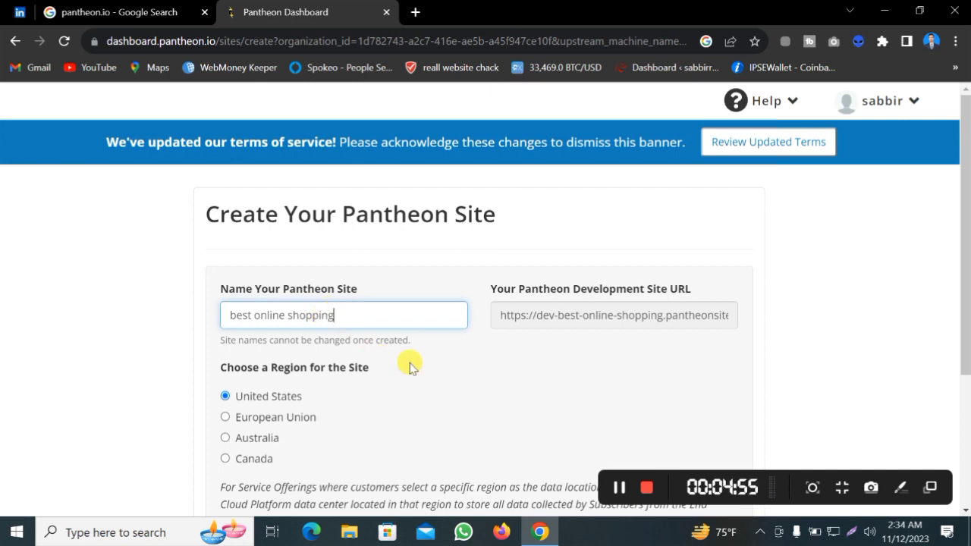
# Step: Check the name and dev URL, keep the United States region, and submit the form
pyautogui.scroll(-1, 411, 364)
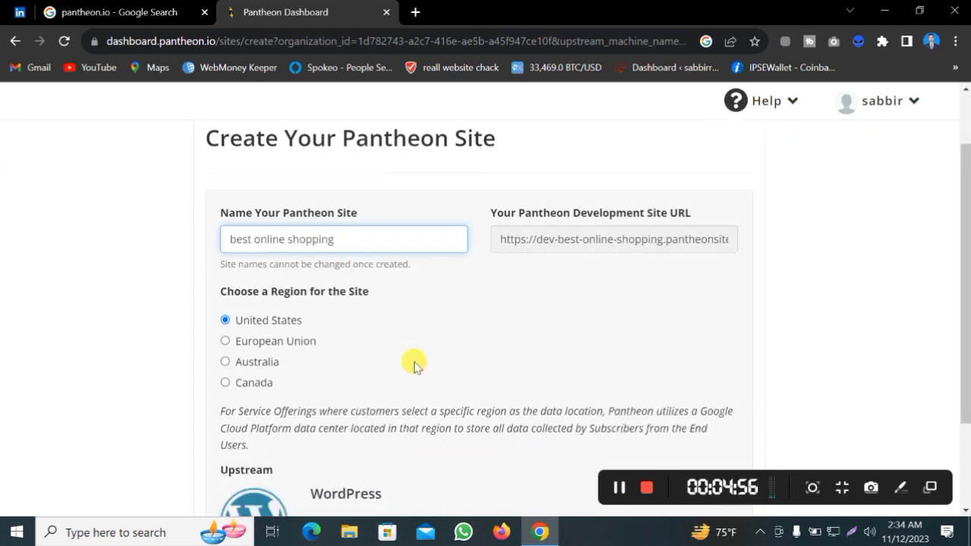
pyautogui.scroll(-2, 413, 364)
pyautogui.scroll(2, 382, 285)
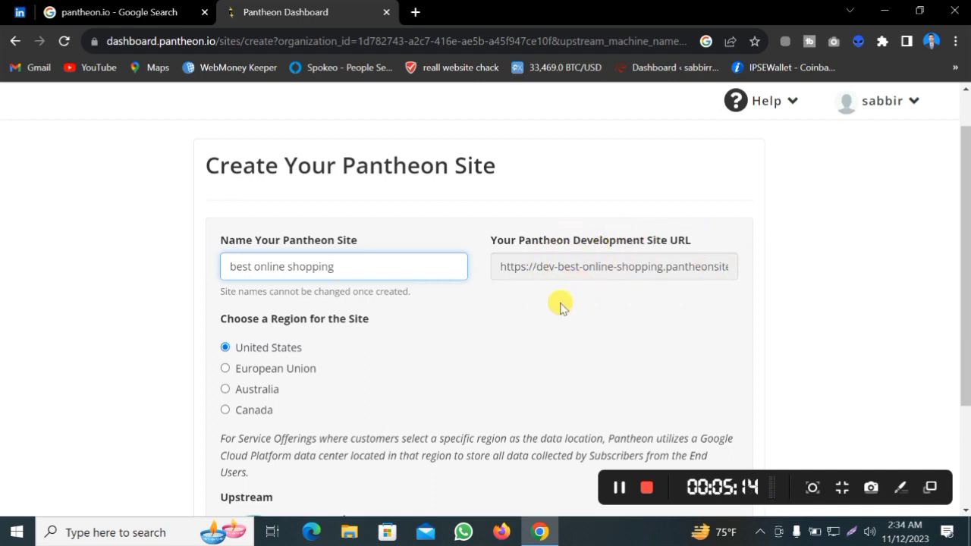
pyautogui.scroll(-1, 443, 252)
pyautogui.moveTo(321, 191); pyautogui.dragTo(226, 196)
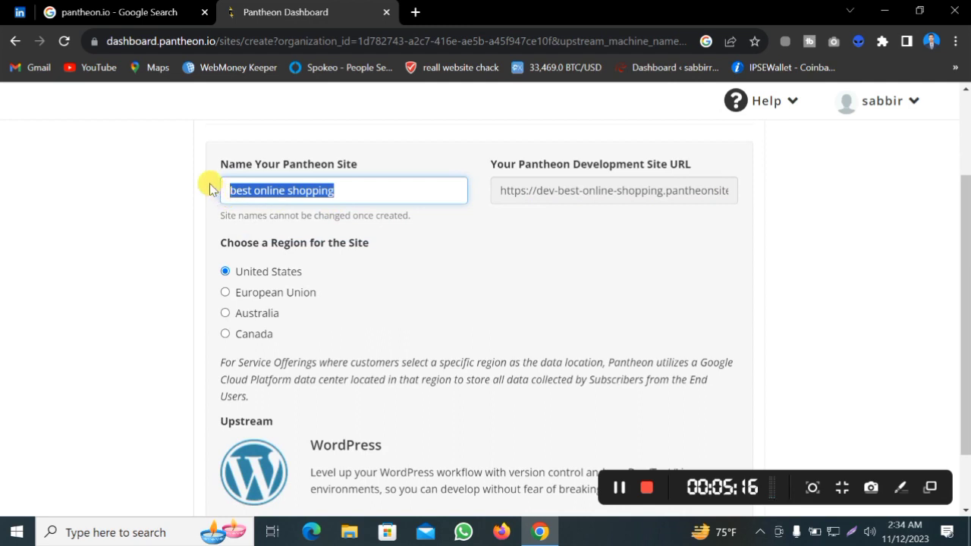
pyautogui.click(211, 193)
pyautogui.moveTo(347, 190); pyautogui.dragTo(211, 195)
pyautogui.click(207, 195)
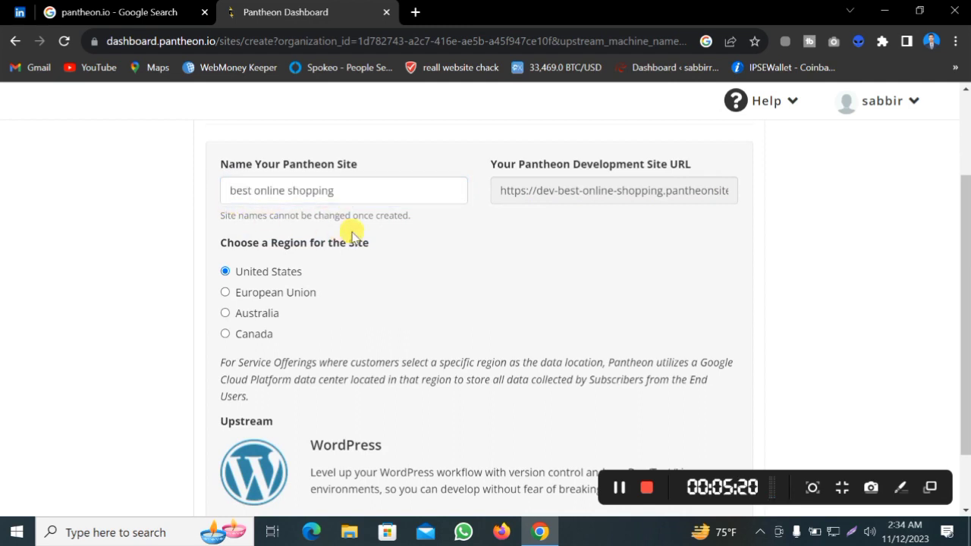
pyautogui.scroll(-2, 408, 280)
pyautogui.scroll(2, 360, 336)
pyautogui.scroll(-2, 360, 335)
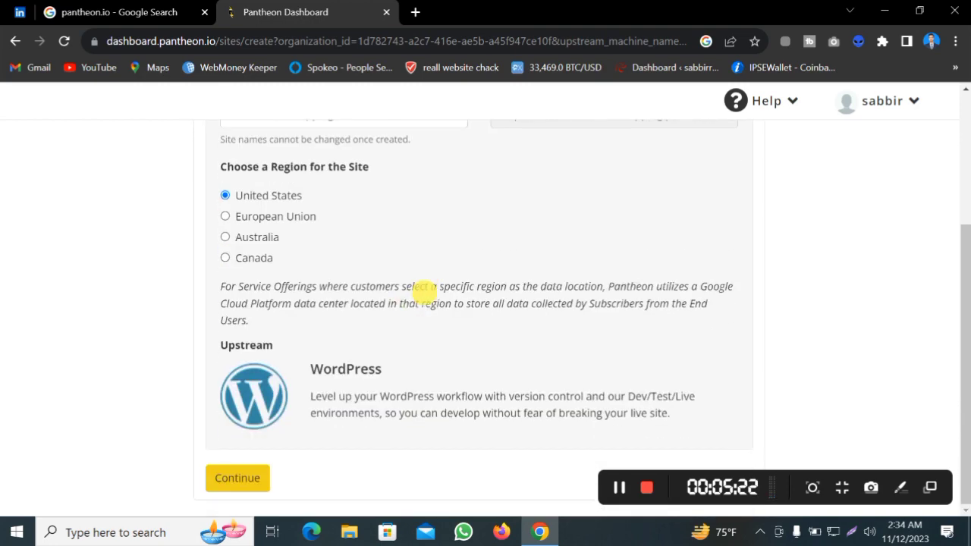
pyautogui.click(246, 480)
pyautogui.scroll(2, 412, 369)
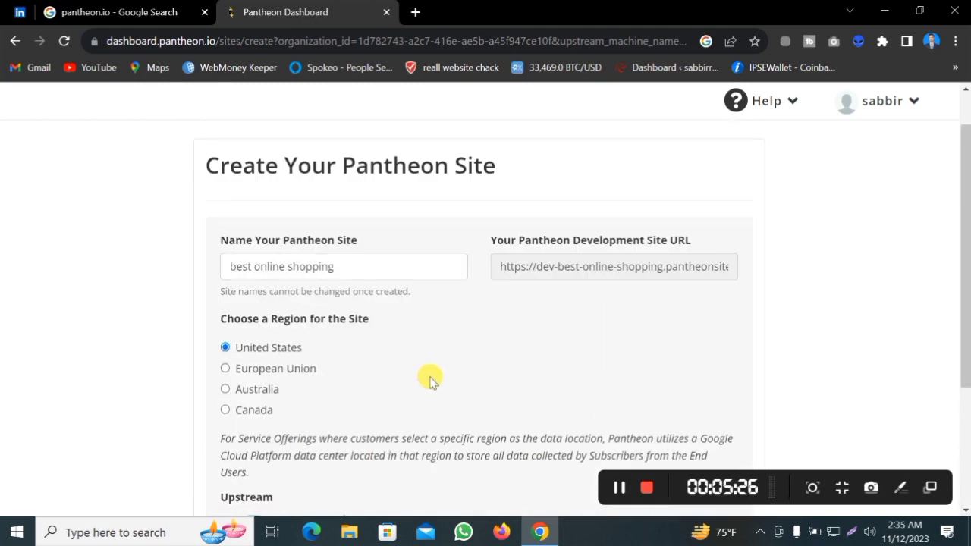
# Step: Remove the spaces to make the name bestonlineshopping and resubmit
pyautogui.scroll(-3, 448, 368)
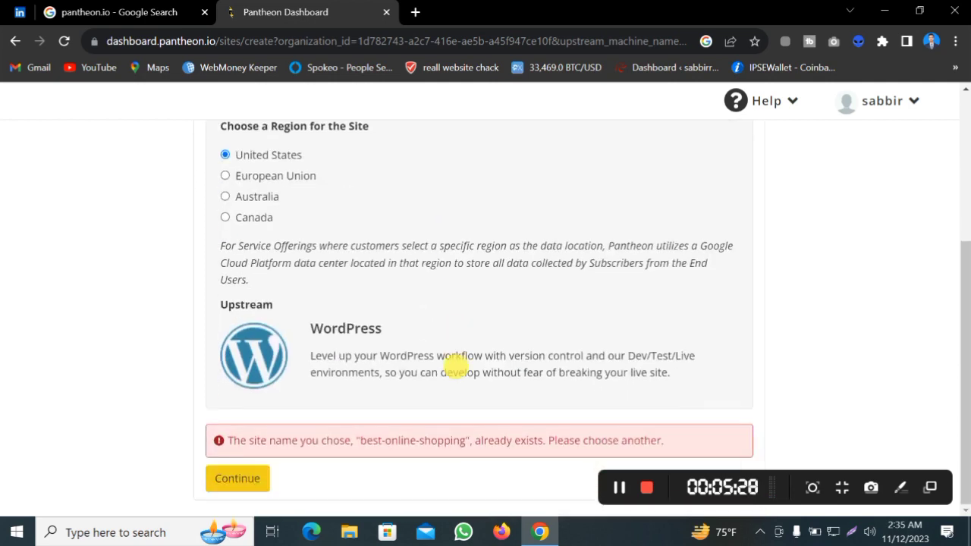
pyautogui.scroll(1, 453, 368)
pyautogui.scroll(-1, 448, 367)
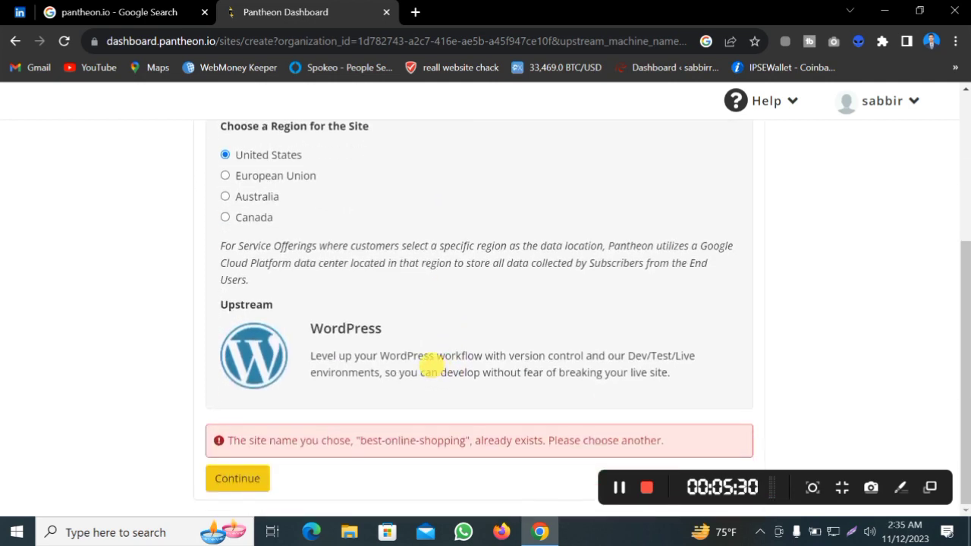
pyautogui.scroll(3, 463, 353)
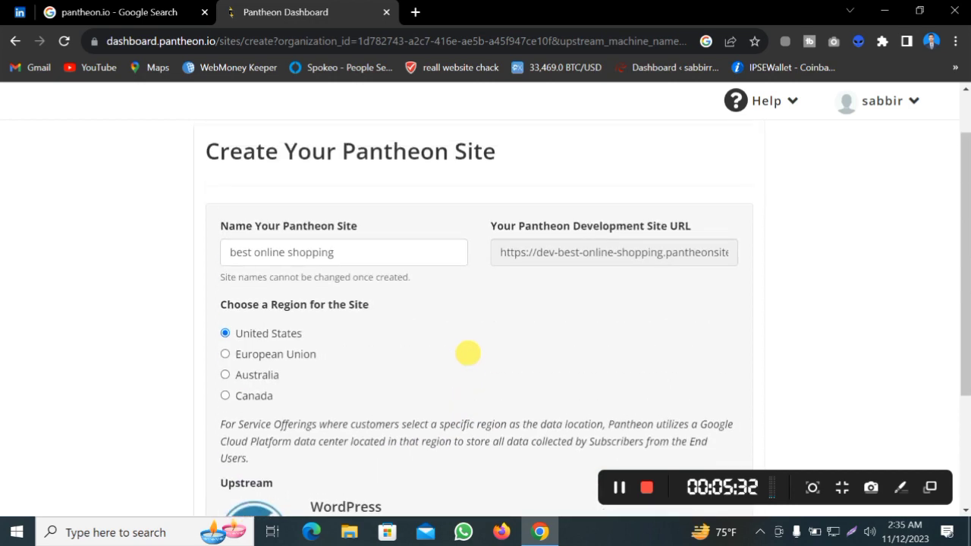
pyautogui.click(284, 302)
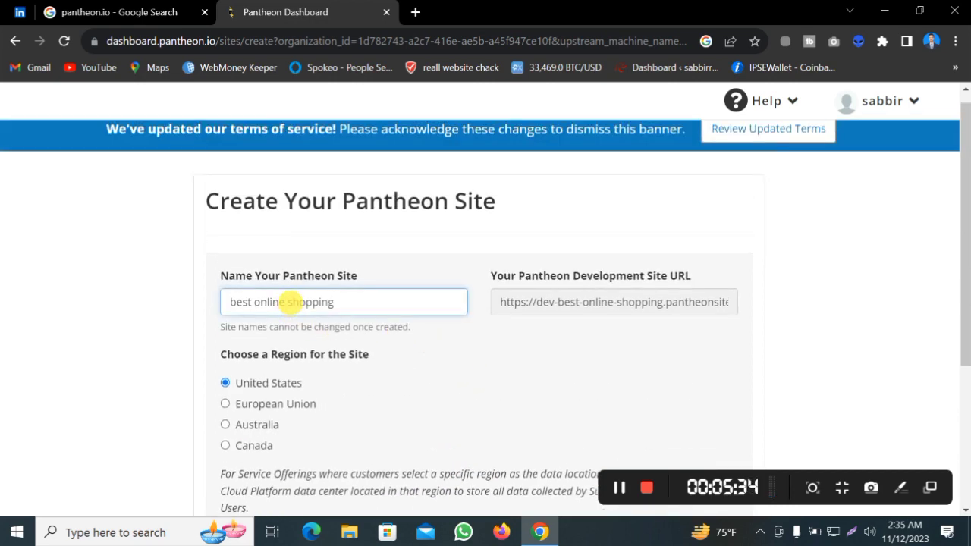
pyautogui.press('BackSpace')
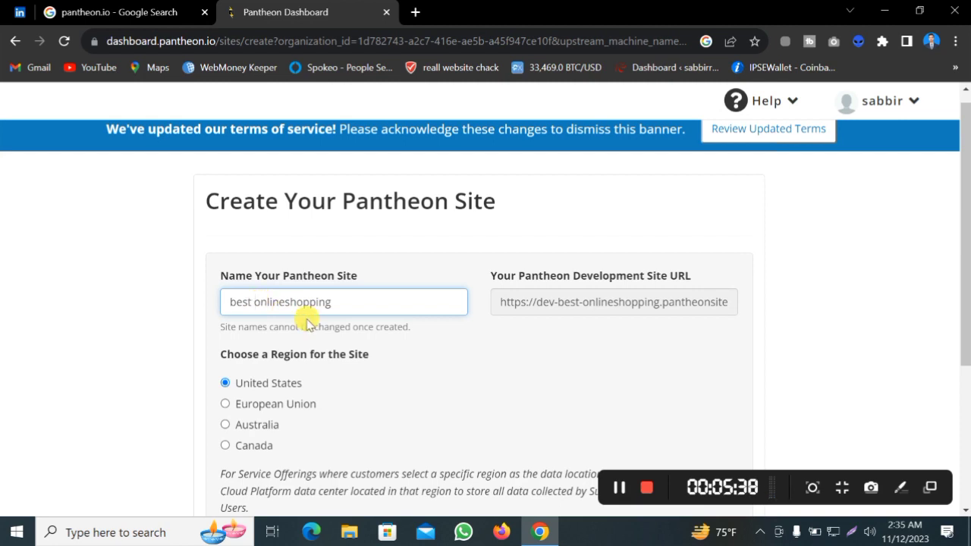
pyautogui.click(442, 373)
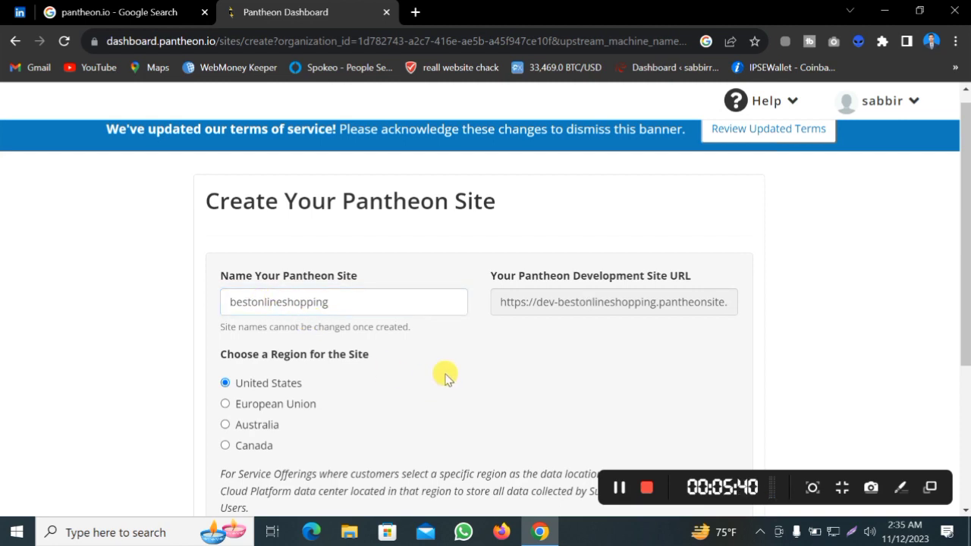
pyautogui.scroll(-3, 442, 373)
pyautogui.click(241, 477)
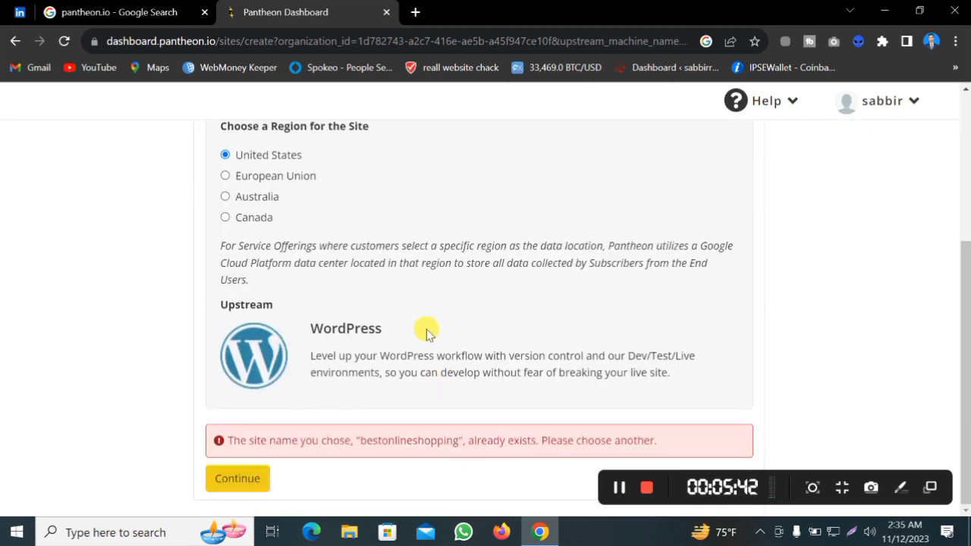
# Step: Read the error saying the site name bestonlineshopping already exists
pyautogui.scroll(3, 429, 326)
pyautogui.scroll(-3, 425, 329)
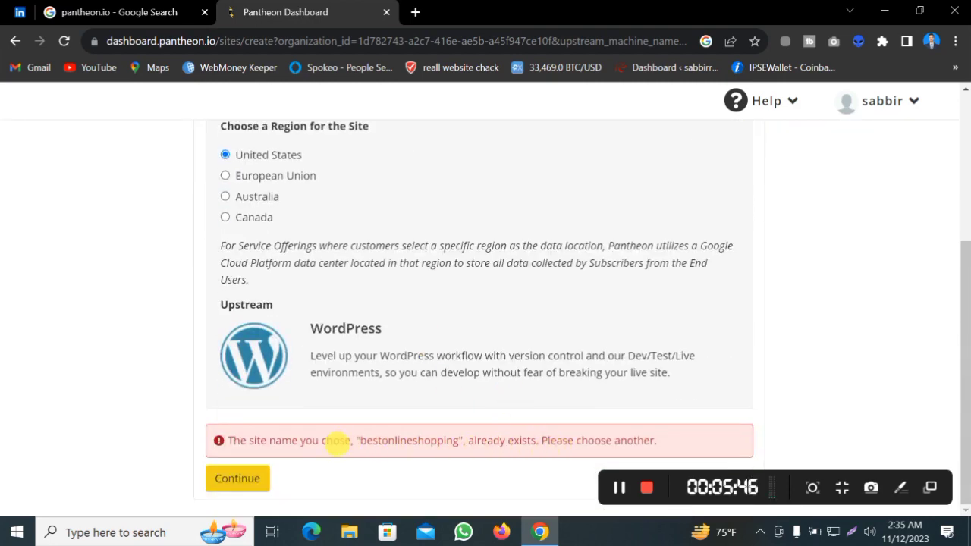
pyautogui.moveTo(233, 440); pyautogui.dragTo(342, 440)
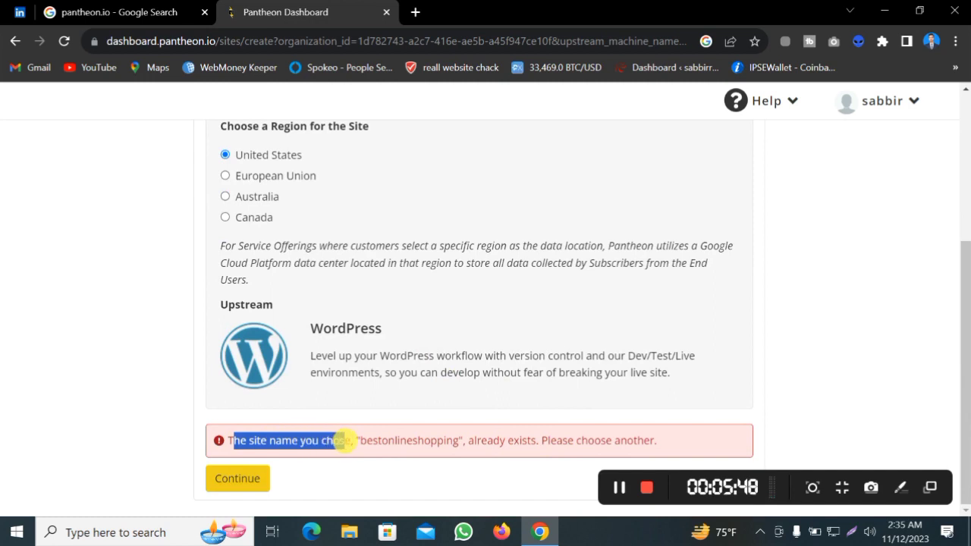
pyautogui.moveTo(360, 440); pyautogui.dragTo(427, 440)
pyautogui.doubleClick(489, 440)
pyautogui.moveTo(489, 440); pyautogui.dragTo(617, 427)
pyautogui.click(787, 316)
pyautogui.scroll(1, 758, 326)
pyautogui.scroll(2, 728, 327)
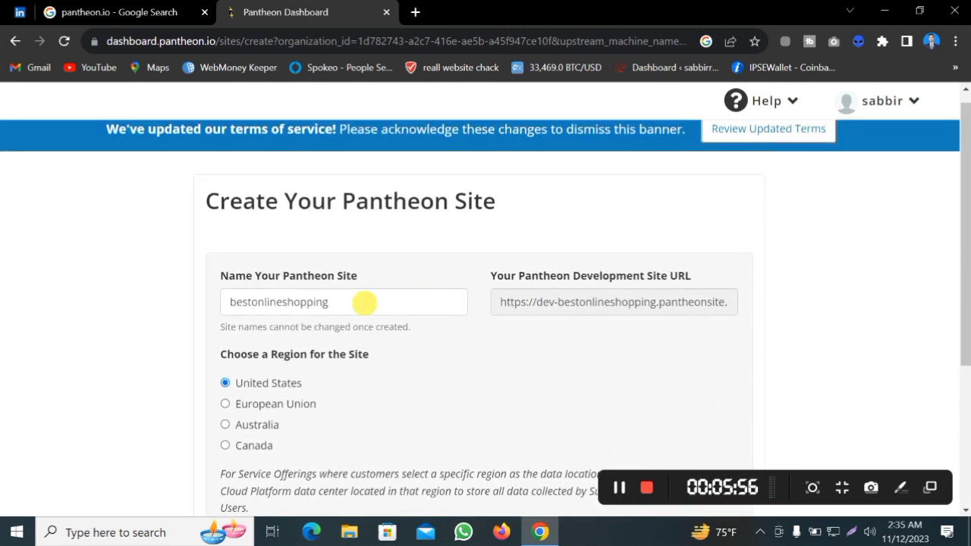
# Step: Append 486 so the name becomes bestonlineshopping486 and submit again
pyautogui.moveTo(353, 303); pyautogui.dragTo(238, 302)
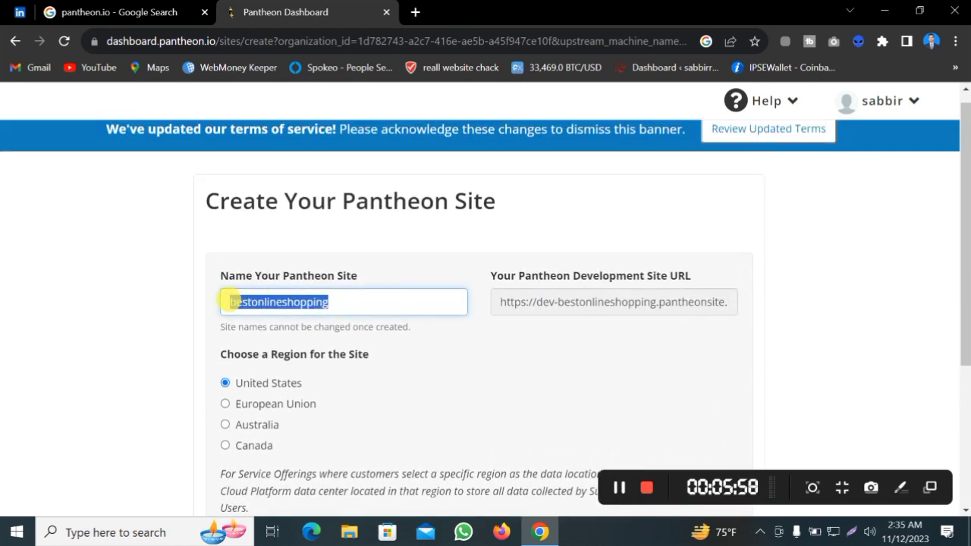
pyautogui.click(337, 301)
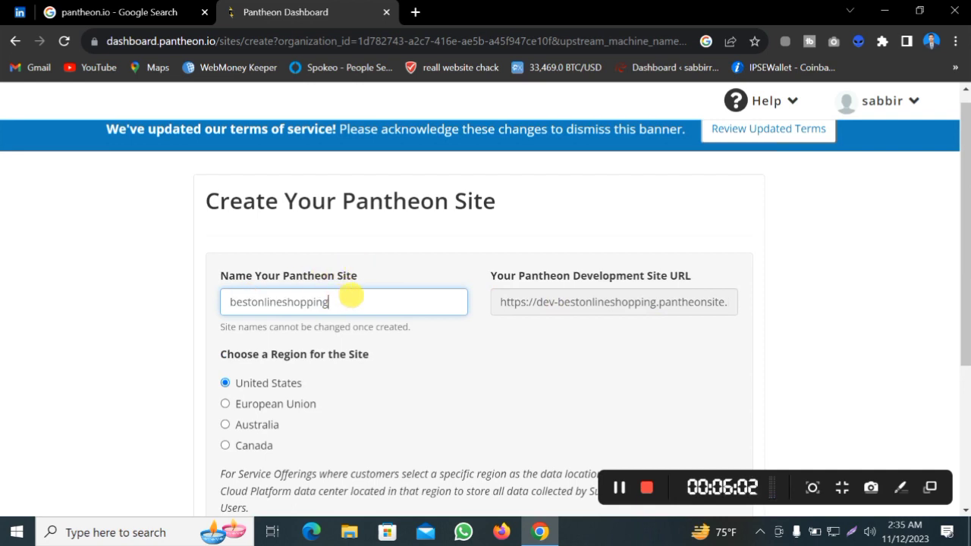
pyautogui.scroll(-2, 426, 334)
pyautogui.scroll(2, 426, 335)
pyautogui.write('4')
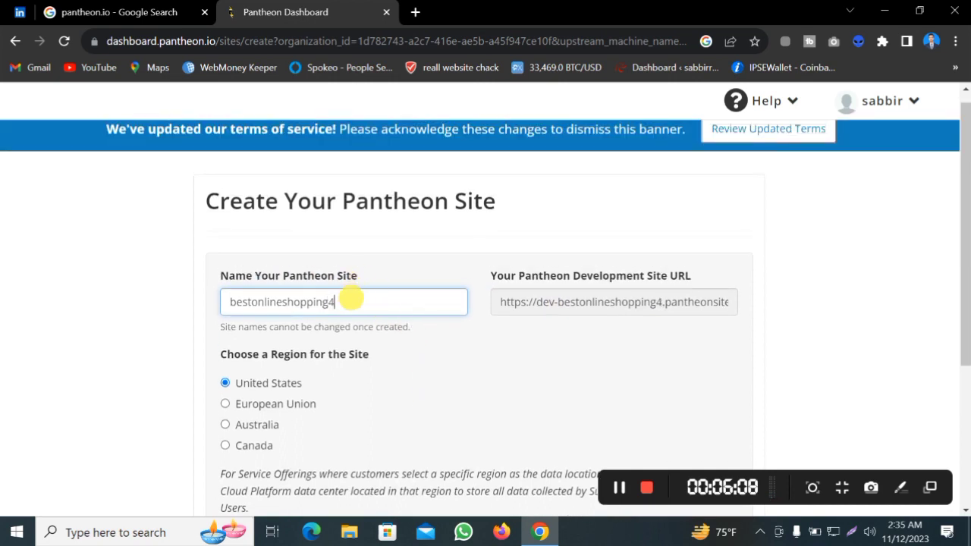
pyautogui.click(481, 351)
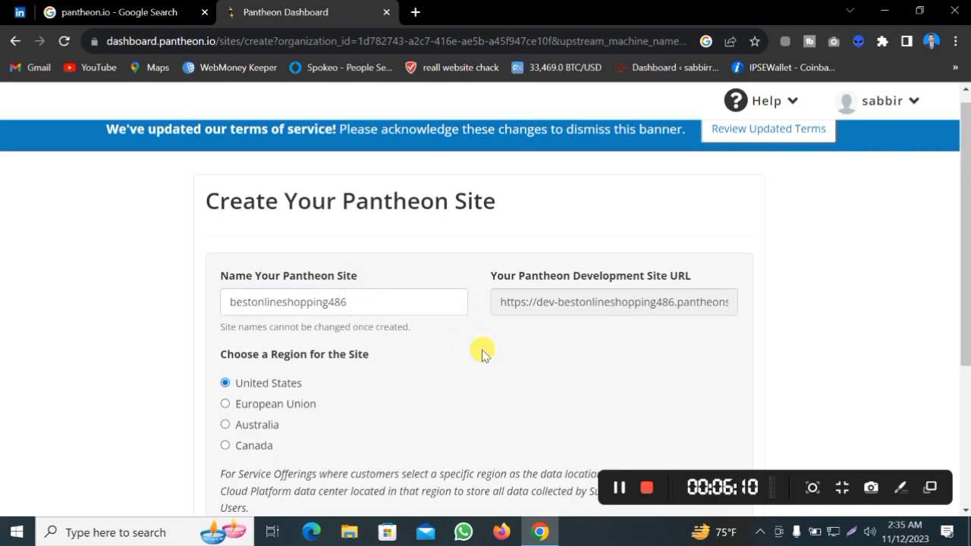
pyautogui.scroll(-1, 481, 353)
pyautogui.scroll(-2, 477, 351)
pyautogui.scroll(2, 433, 340)
pyautogui.scroll(-2, 433, 341)
pyautogui.click(251, 480)
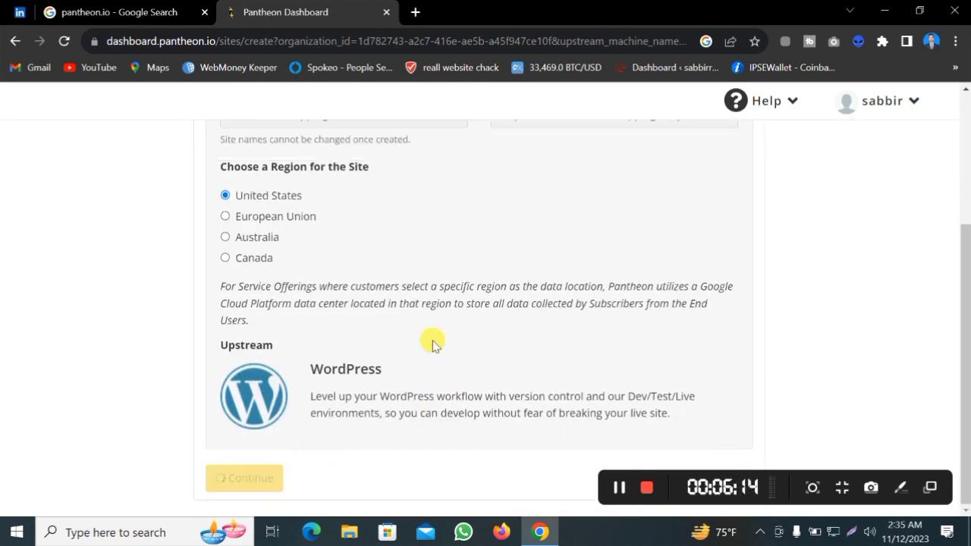
# Step: Wait for bestonlineshopping486 to finish deploying to Complete!, then open its Pantheon dashboard
pyautogui.scroll(2, 433, 340)
pyautogui.scroll(-2, 432, 344)
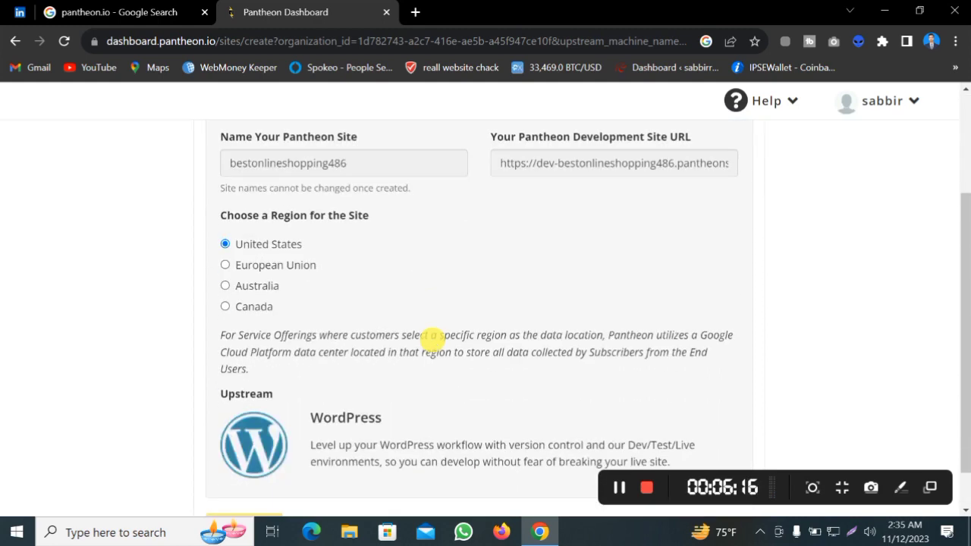
pyautogui.scroll(-1, 440, 343)
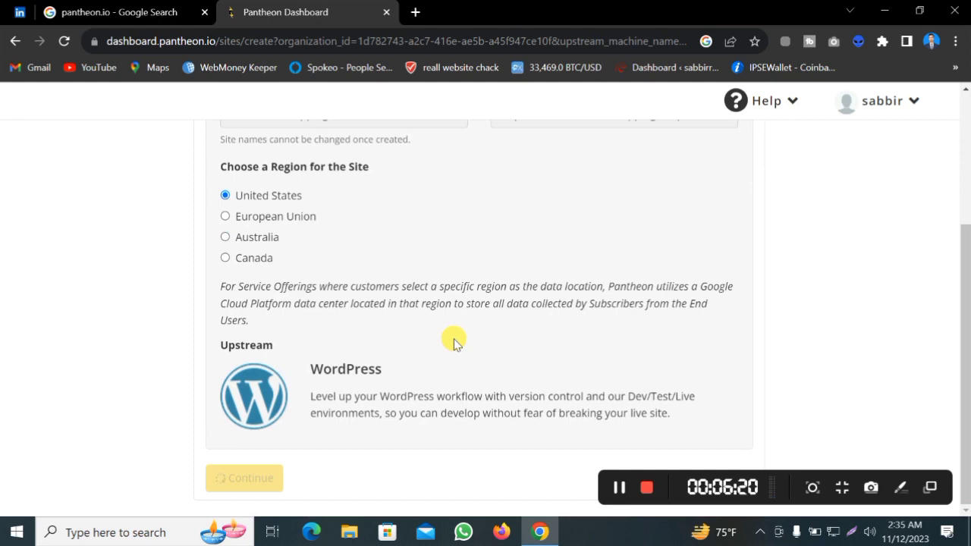
pyautogui.scroll(3, 453, 343)
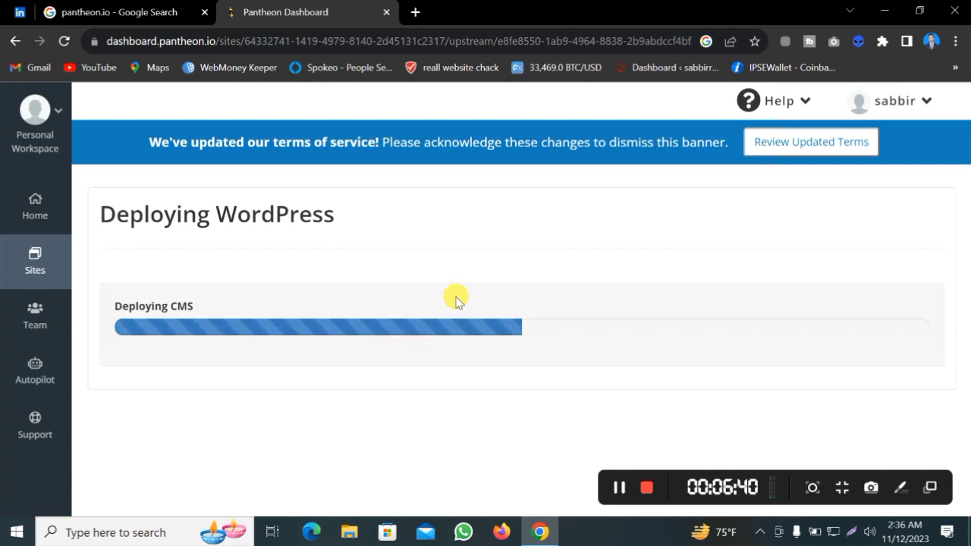
pyautogui.moveTo(349, 228); pyautogui.dragTo(98, 215)
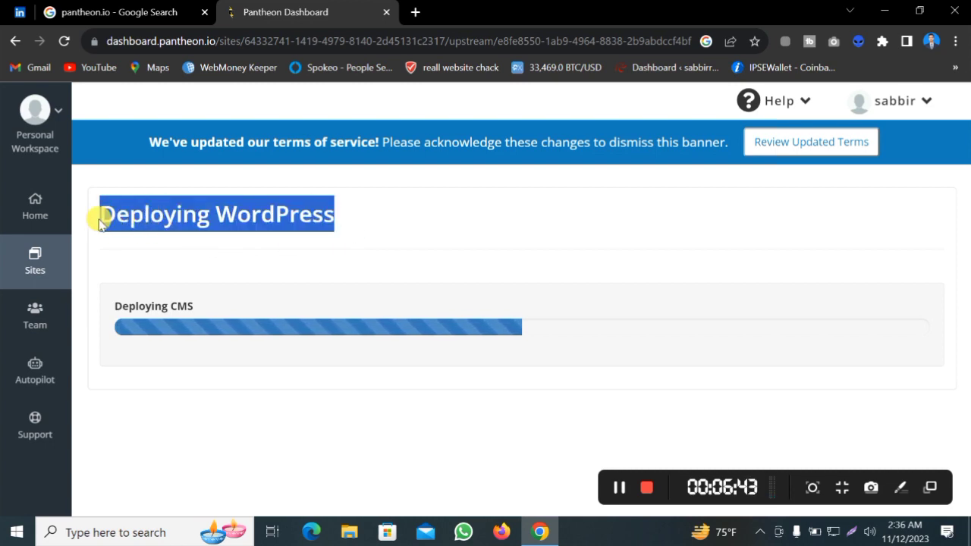
pyautogui.click(190, 263)
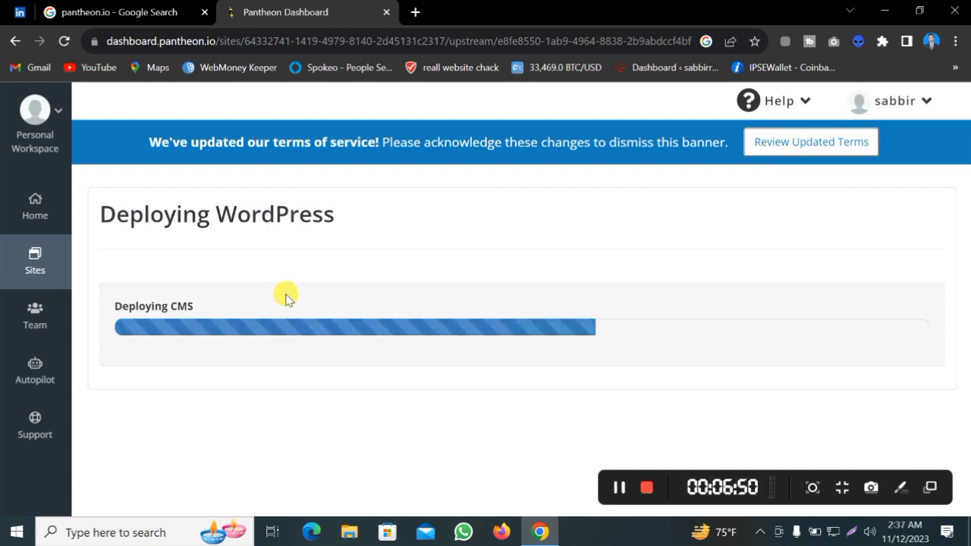
pyautogui.moveTo(113, 308); pyautogui.dragTo(201, 306)
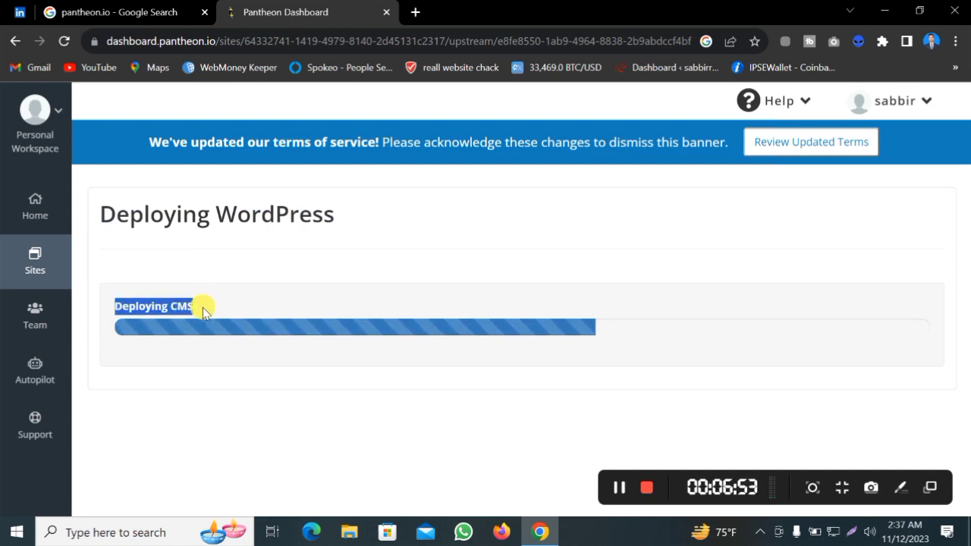
pyautogui.click(374, 254)
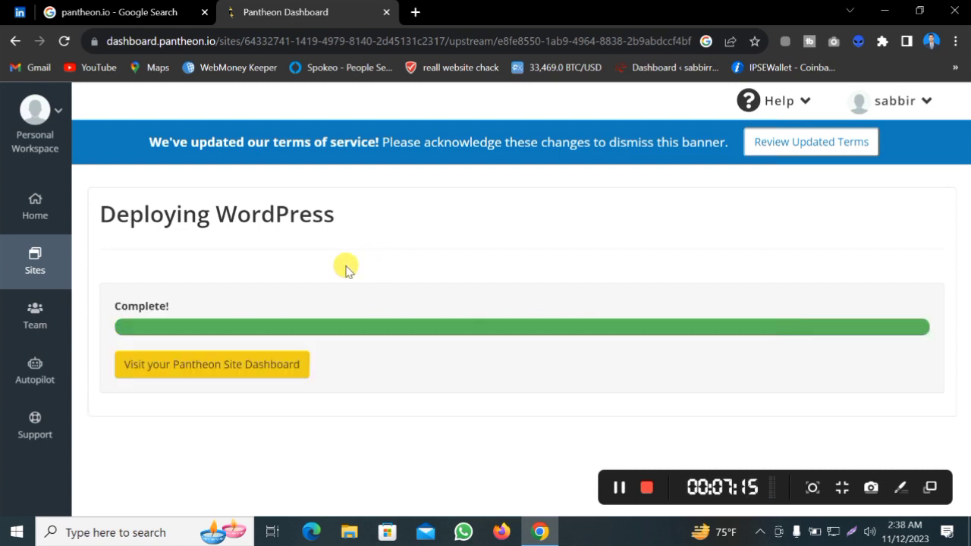
pyautogui.moveTo(144, 313); pyautogui.dragTo(104, 313)
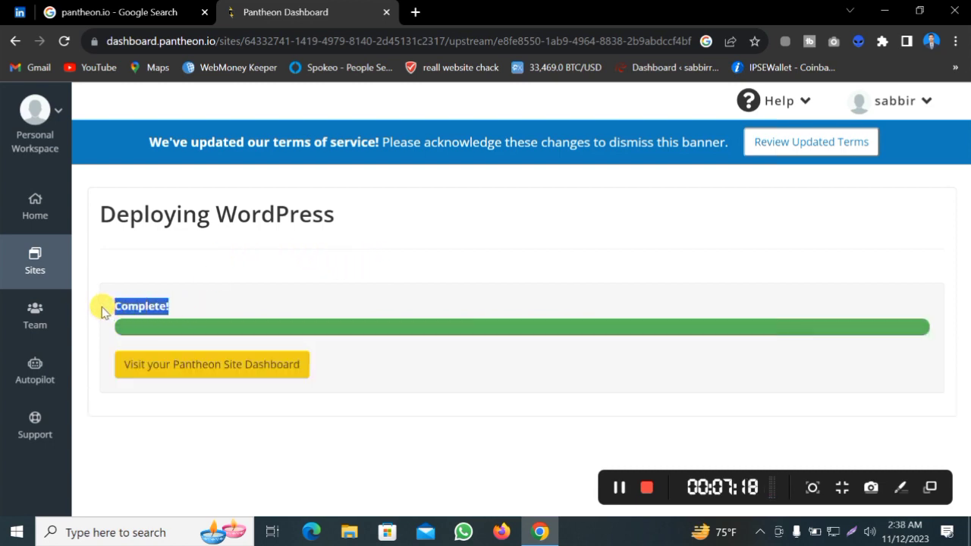
pyautogui.click(160, 417)
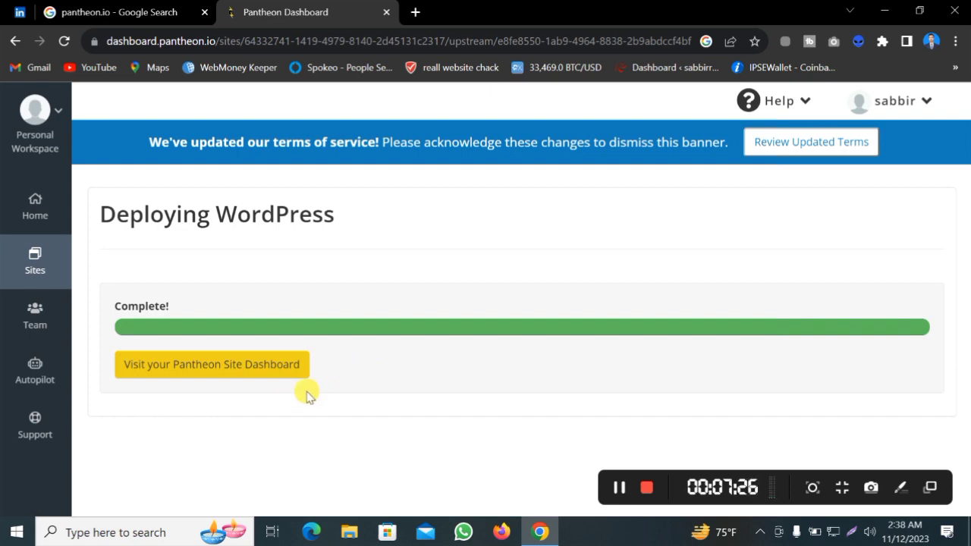
pyautogui.click(221, 372)
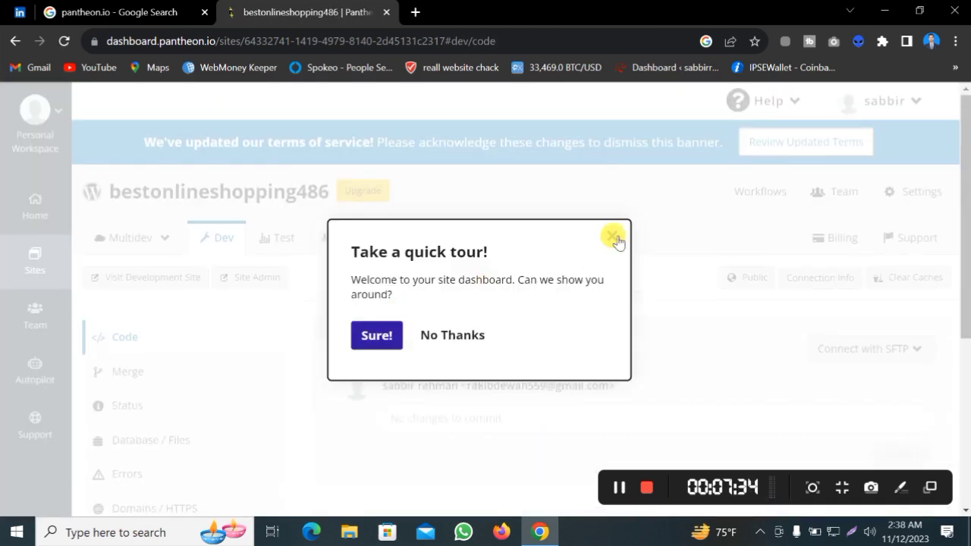
# Step: Close the Take a quick tour! popup and open the Dev environment's Site Admin
pyautogui.click(614, 236)
pyautogui.scroll(-2, 557, 301)
pyautogui.scroll(2, 520, 325)
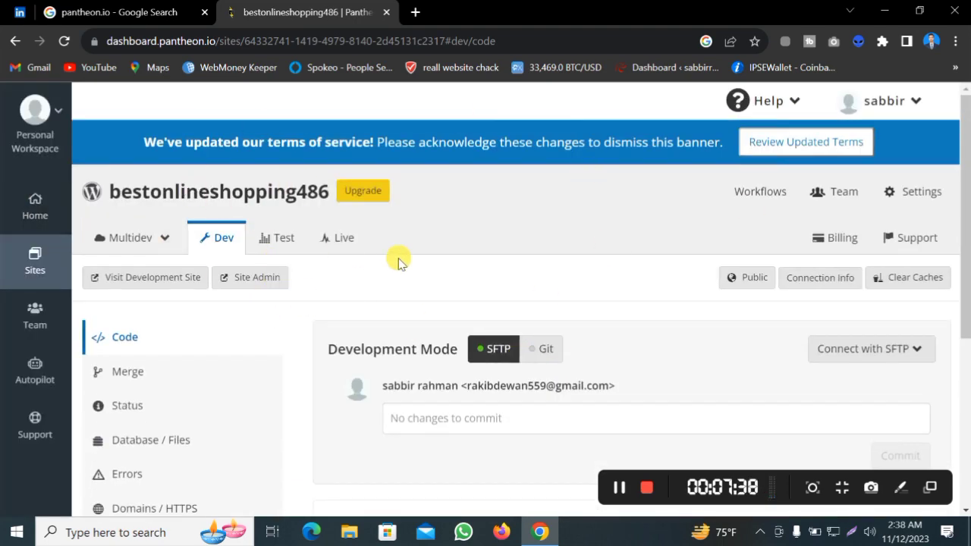
pyautogui.scroll(-1, 396, 263)
pyautogui.scroll(1, 392, 269)
pyautogui.scroll(-1, 392, 271)
pyautogui.scroll(1, 393, 274)
pyautogui.scroll(-4, 391, 273)
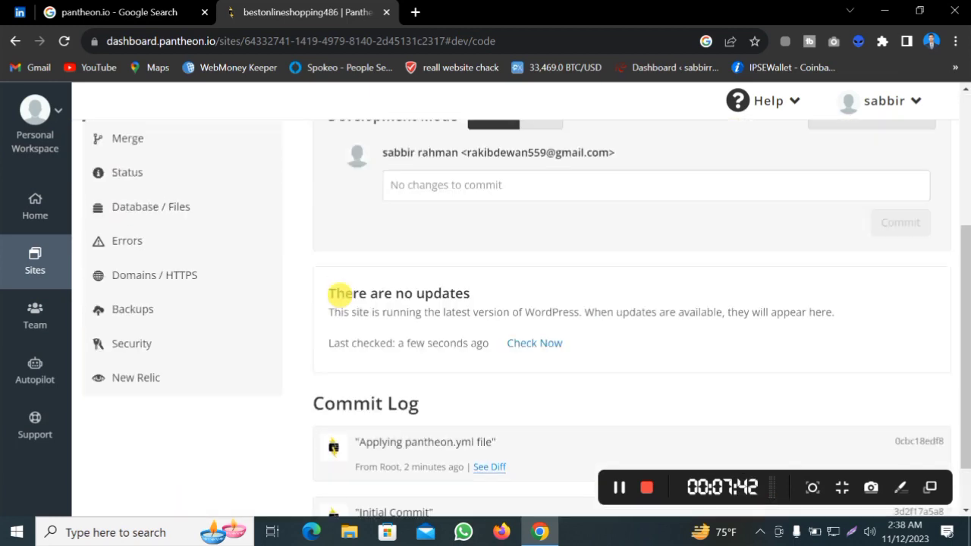
pyautogui.scroll(4, 356, 289)
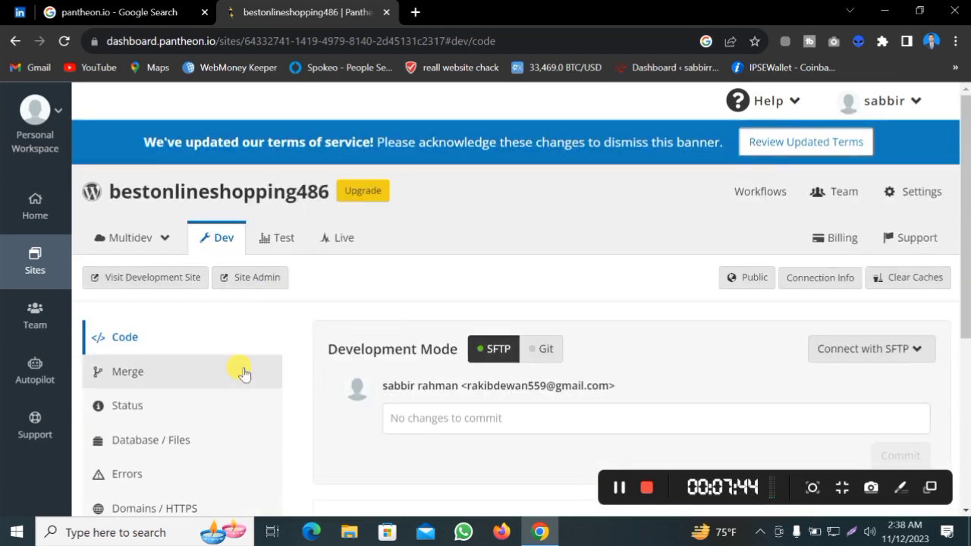
pyautogui.click(265, 285)
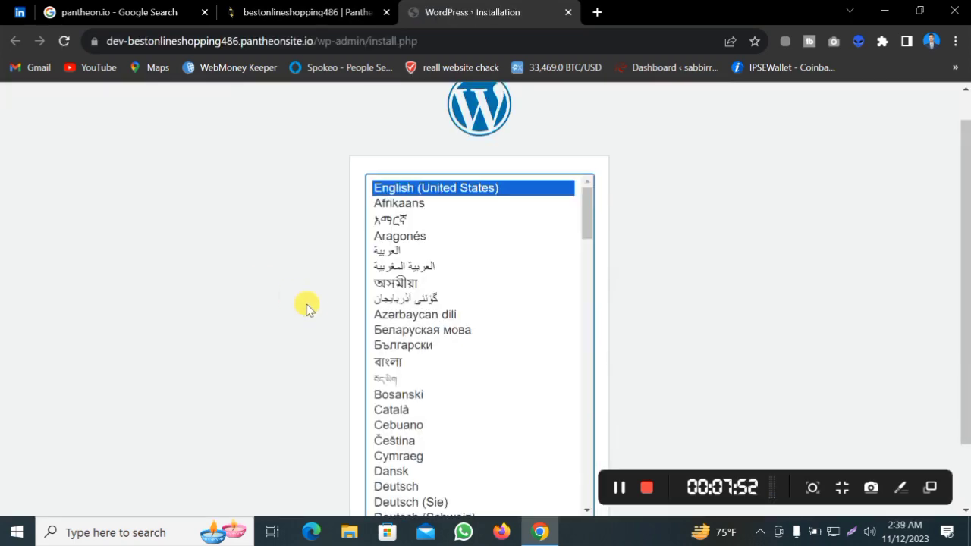
pyautogui.scroll(-1, 645, 235)
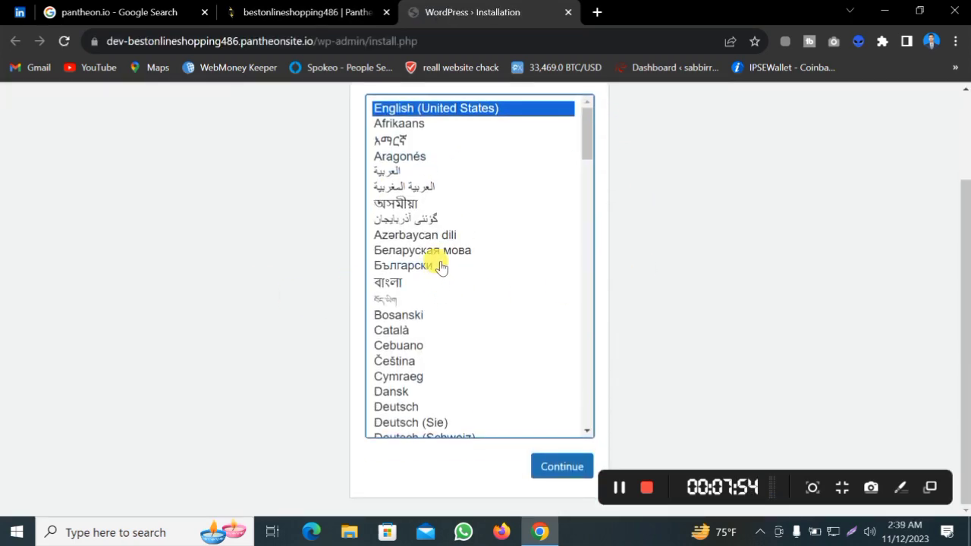
pyautogui.scroll(2, 452, 243)
pyautogui.scroll(-2, 464, 296)
pyautogui.scroll(2, 447, 322)
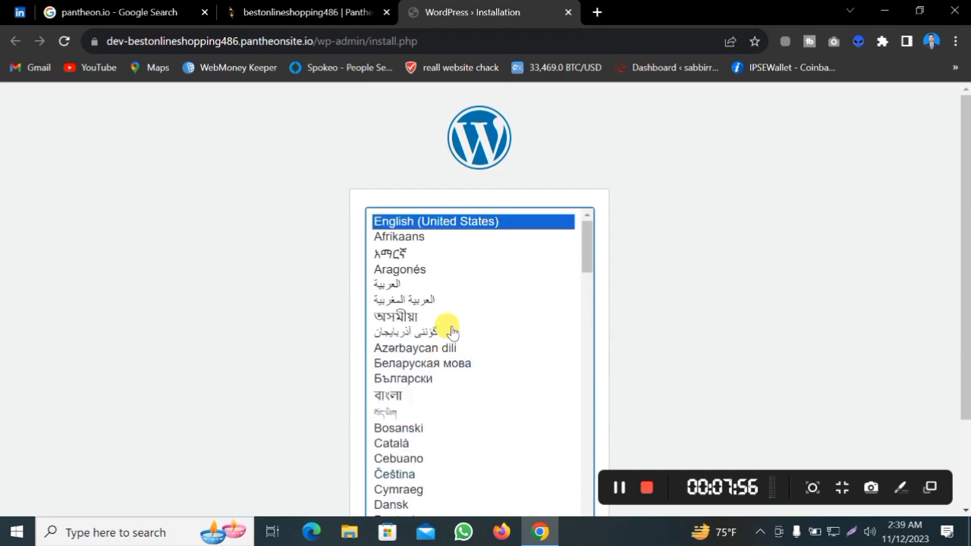
pyautogui.scroll(-1, 448, 341)
pyautogui.scroll(-10, 455, 343)
pyautogui.scroll(11, 467, 354)
pyautogui.click(720, 271)
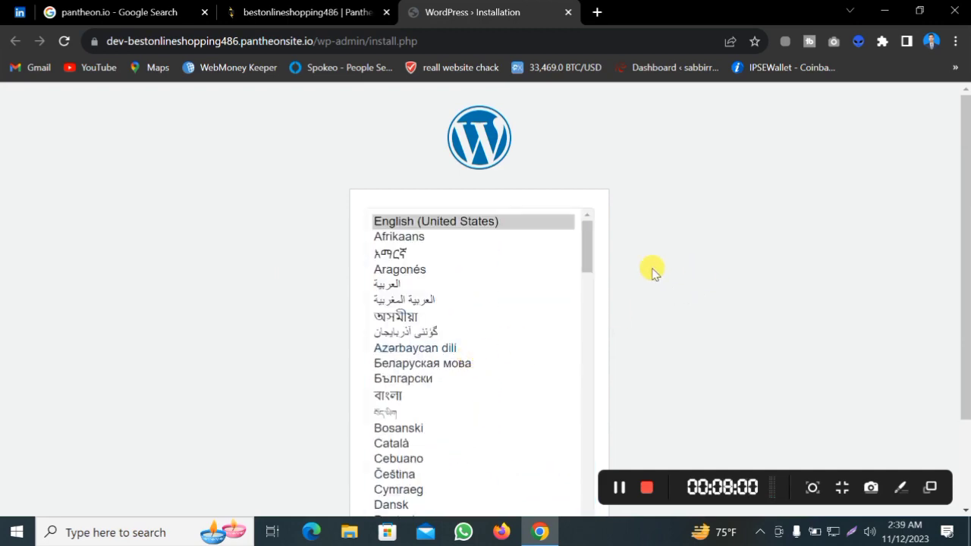
pyautogui.scroll(-2, 660, 258)
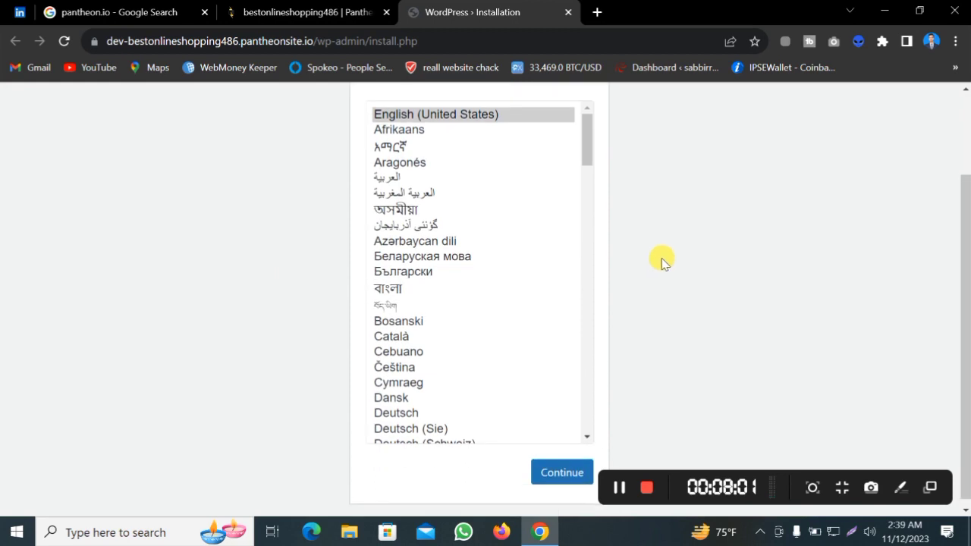
pyautogui.click(561, 465)
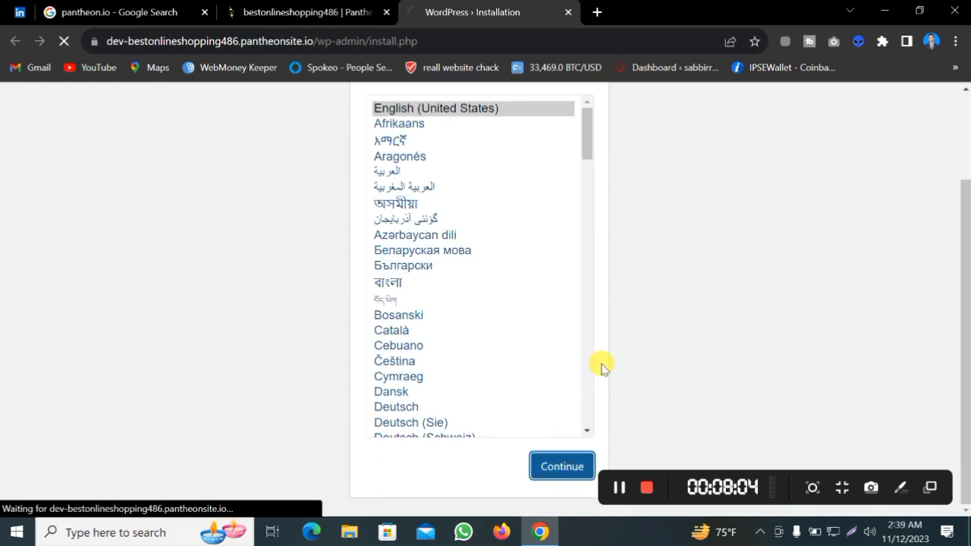
pyautogui.scroll(-1, 612, 326)
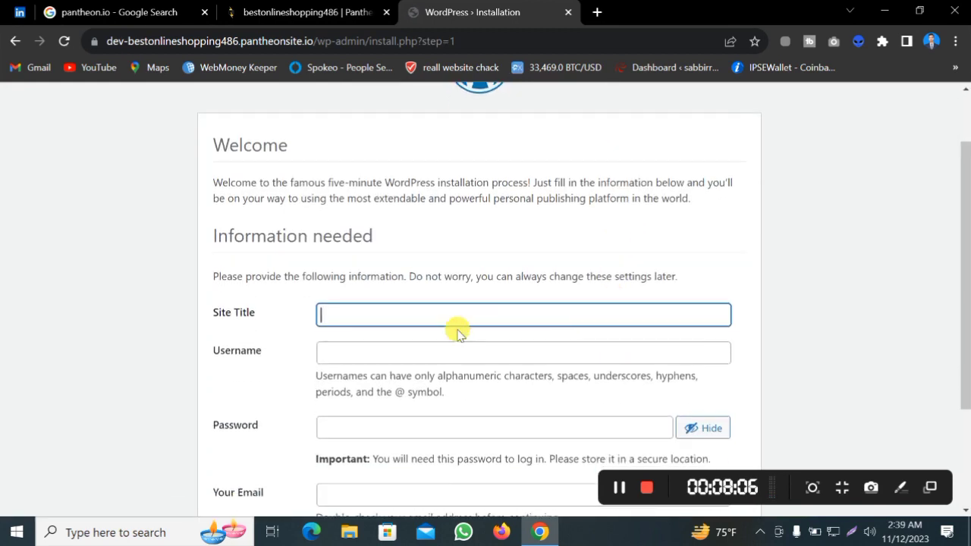
pyautogui.scroll(-2, 464, 330)
pyautogui.scroll(1, 412, 338)
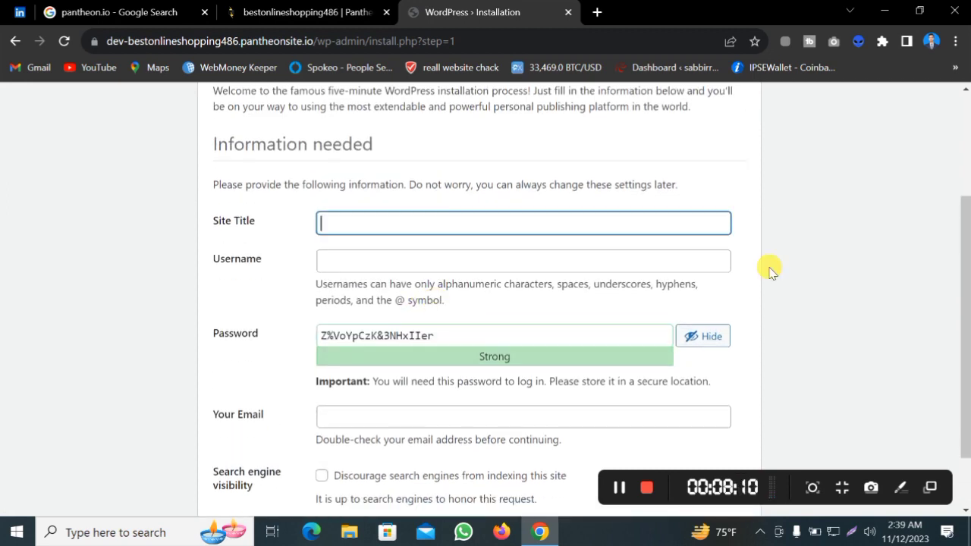
pyautogui.scroll(2, 477, 156)
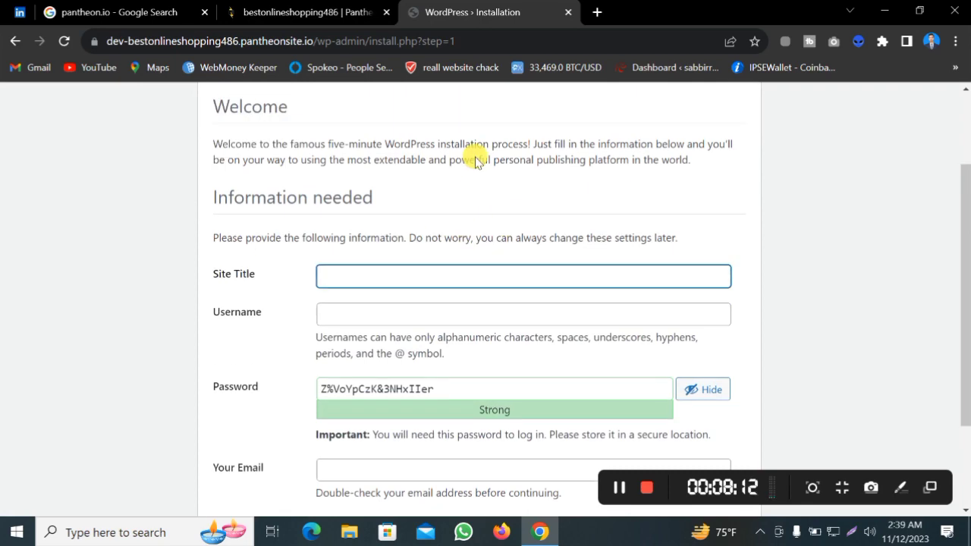
pyautogui.click(307, 12)
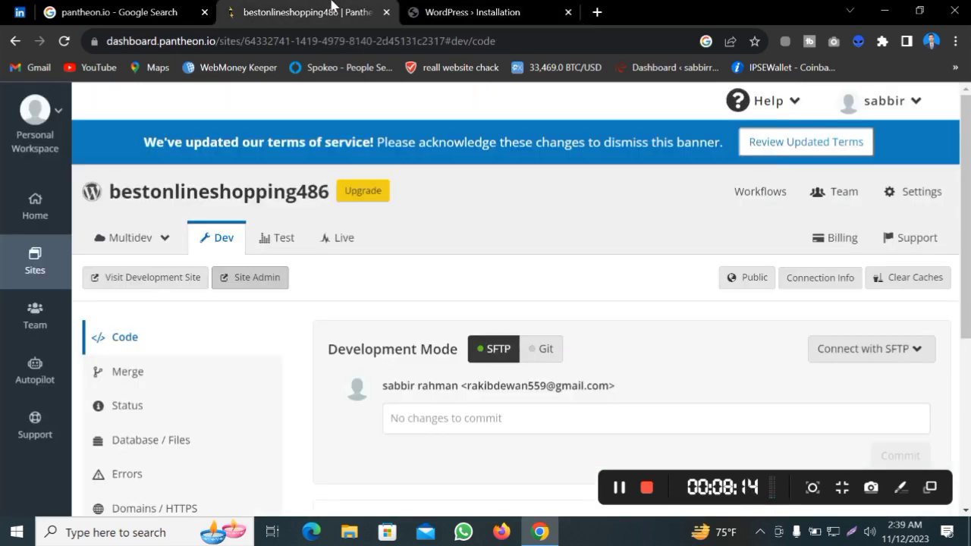
pyautogui.click(474, 13)
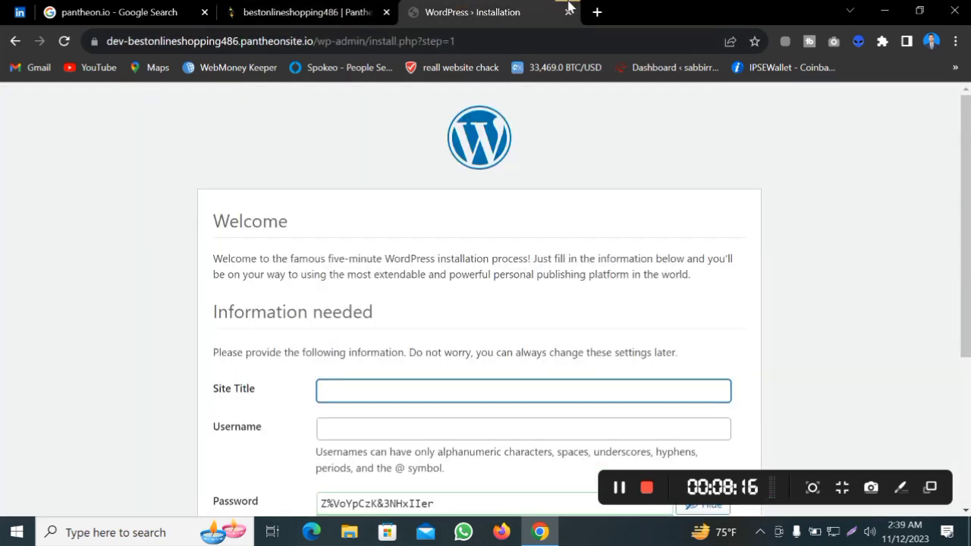
# Step: Search pantheon.io in a new tab and open the Pantheon result in another tab
pyautogui.click(596, 13)
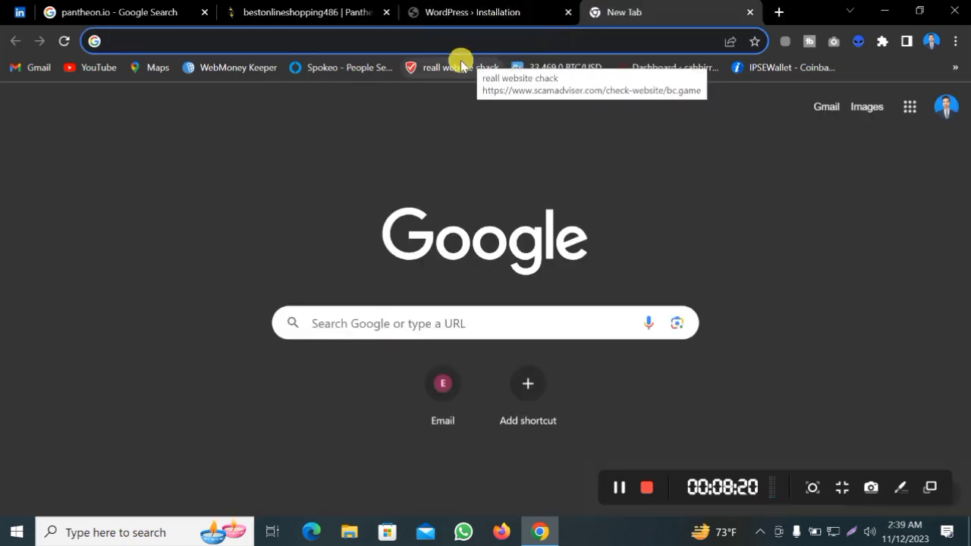
pyautogui.write('p')
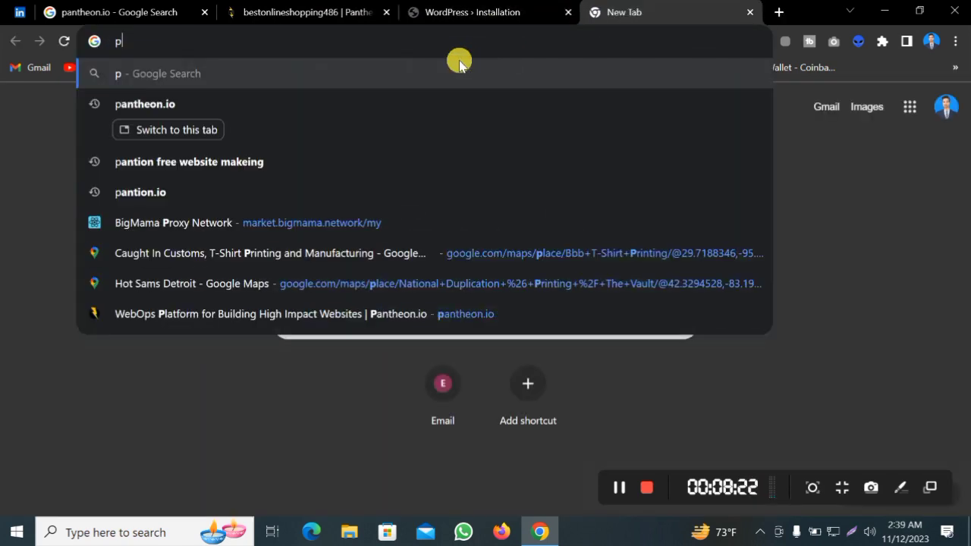
pyautogui.click(414, 99)
pyautogui.rightClick(288, 264)
pyautogui.click(318, 270)
# Step: Look over the Pantheon homepage, then return to the WordPress installation form
pyautogui.click(689, 11)
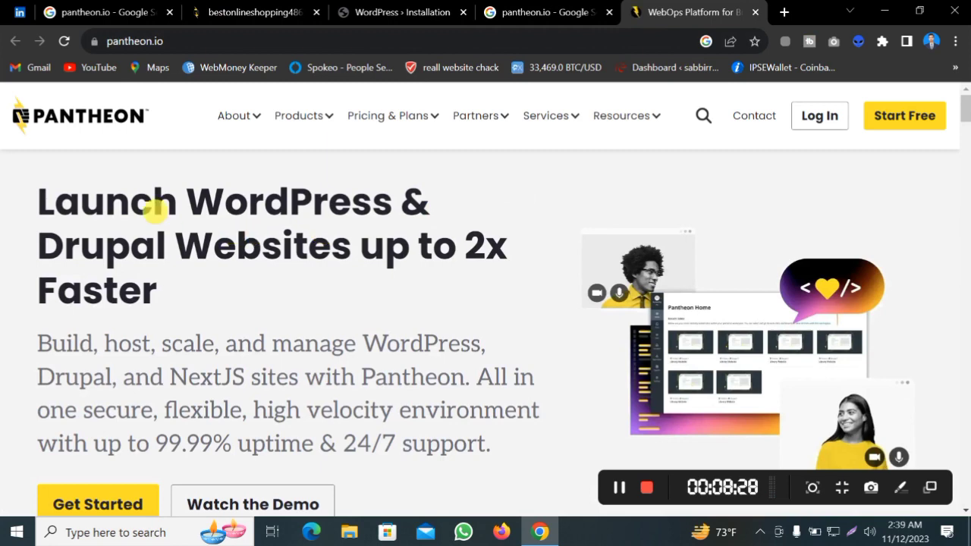
pyautogui.doubleClick(35, 123)
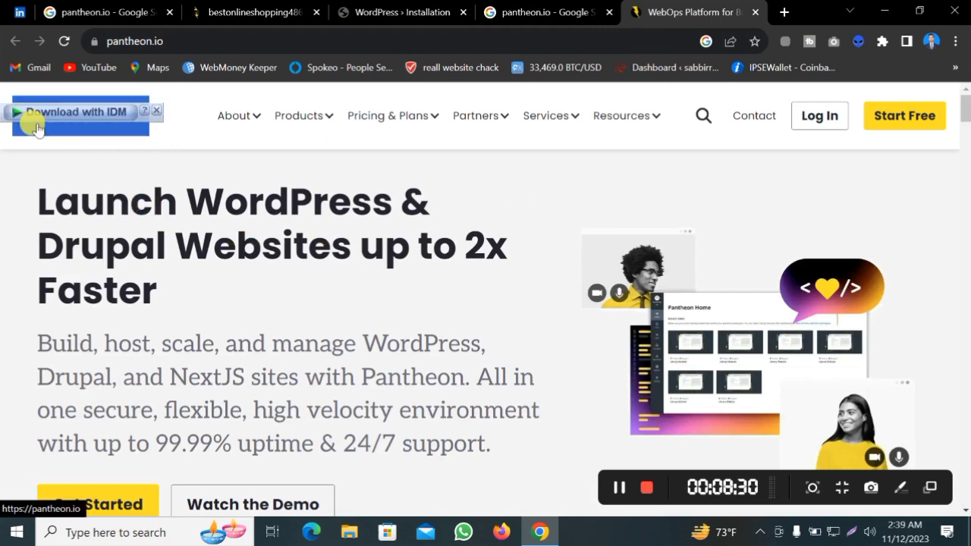
pyautogui.click(139, 177)
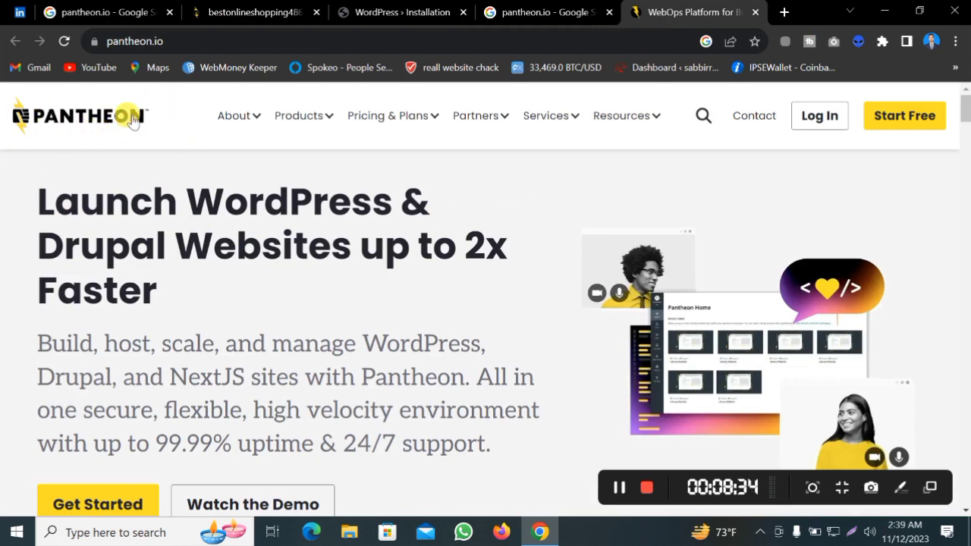
pyautogui.click(392, 6)
pyautogui.scroll(-1, 394, 322)
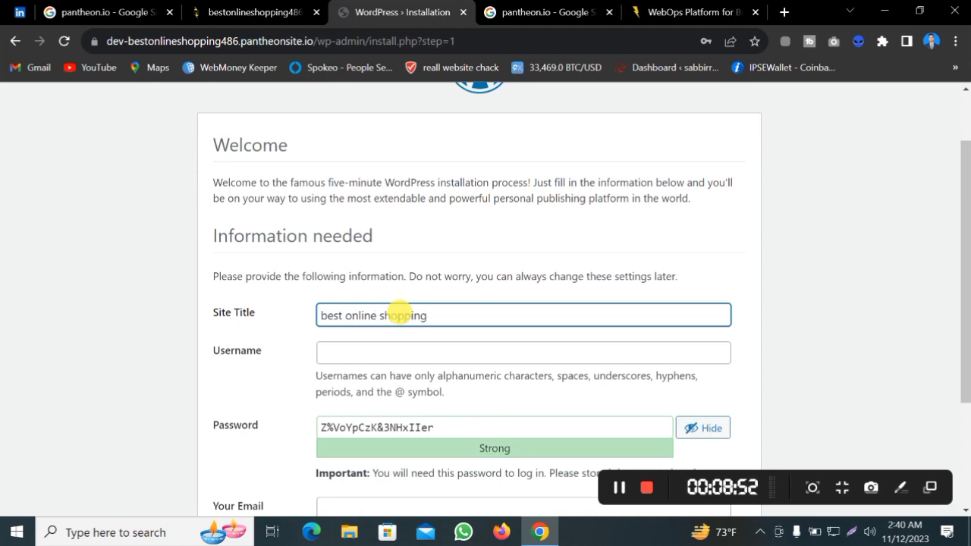
# Step: Enter the site title 'best online shopping' and the username 'admin'
pyautogui.click(745, 256)
pyautogui.scroll(-1, 720, 266)
pyautogui.click(404, 279)
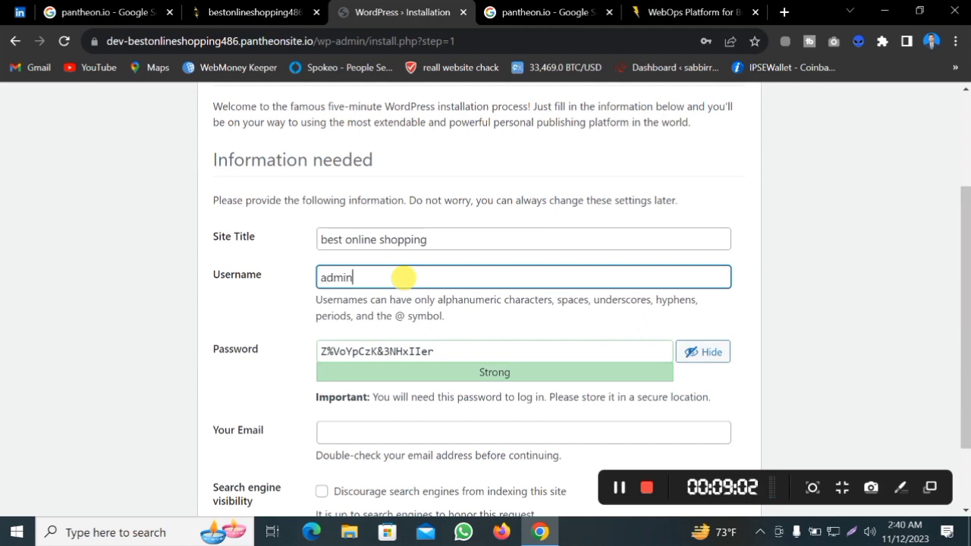
# Step: Replace the suggested password with a hidden custom password rated Medium strength
pyautogui.moveTo(460, 351); pyautogui.dragTo(311, 363)
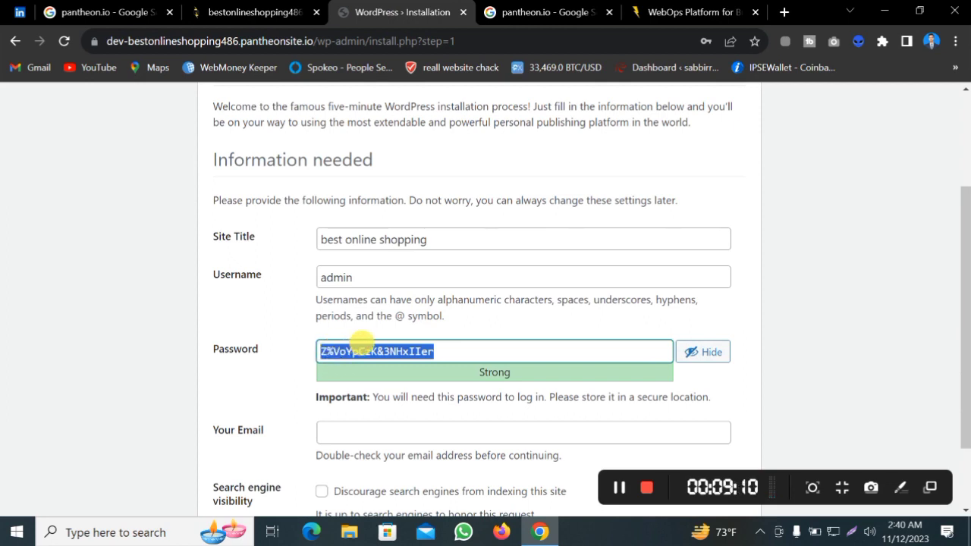
pyautogui.press('BackSpace')
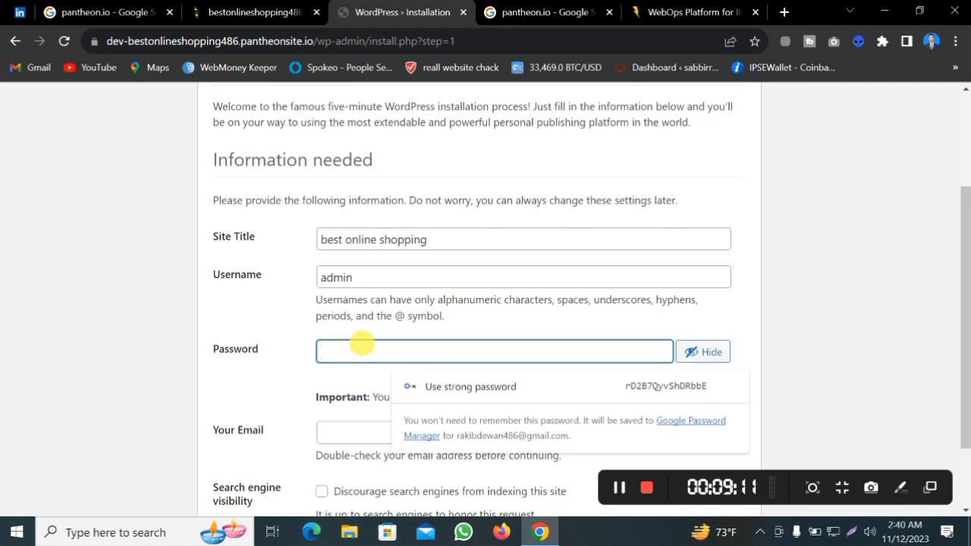
pyautogui.click(691, 352)
pyautogui.click(495, 356)
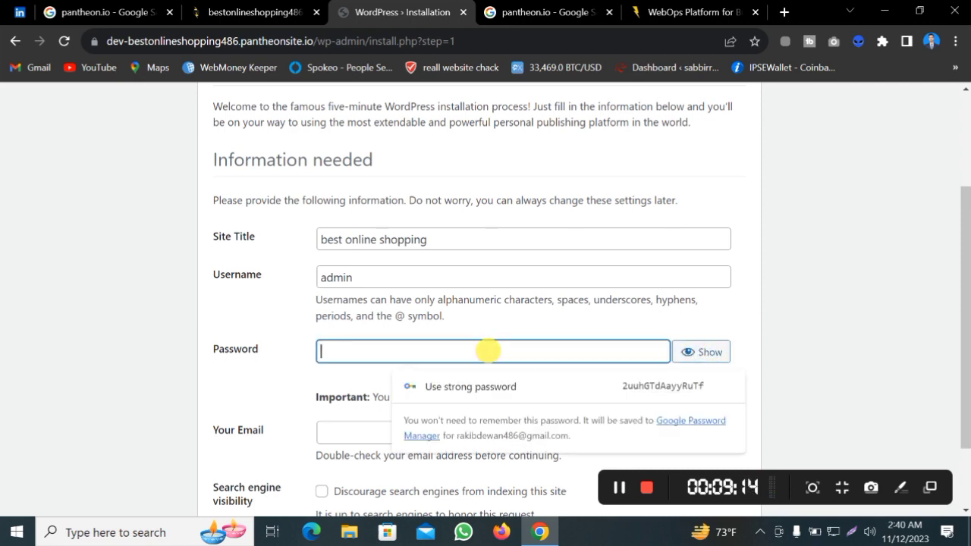
pyautogui.write('a')
pyautogui.press('BackSpace')
pyautogui.write('a')
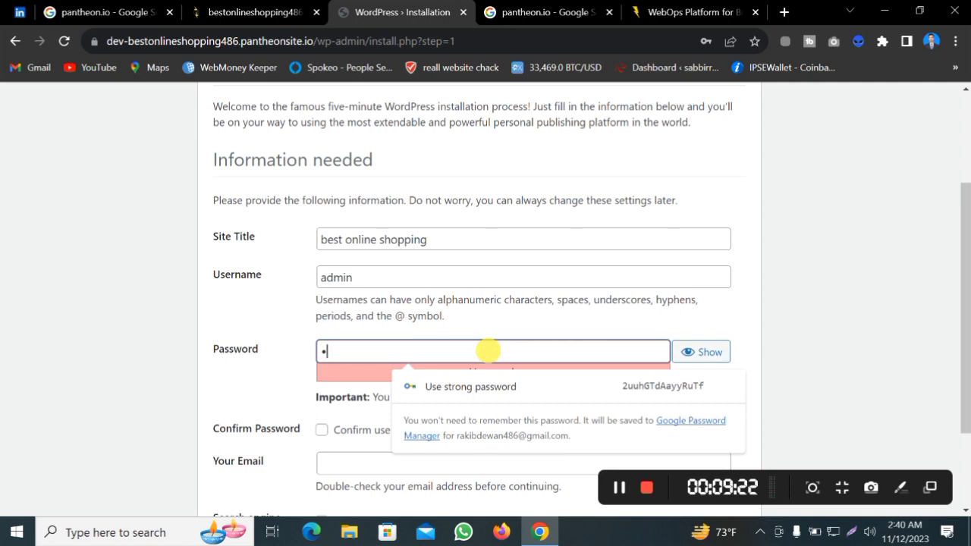
pyautogui.press('BackSpace')
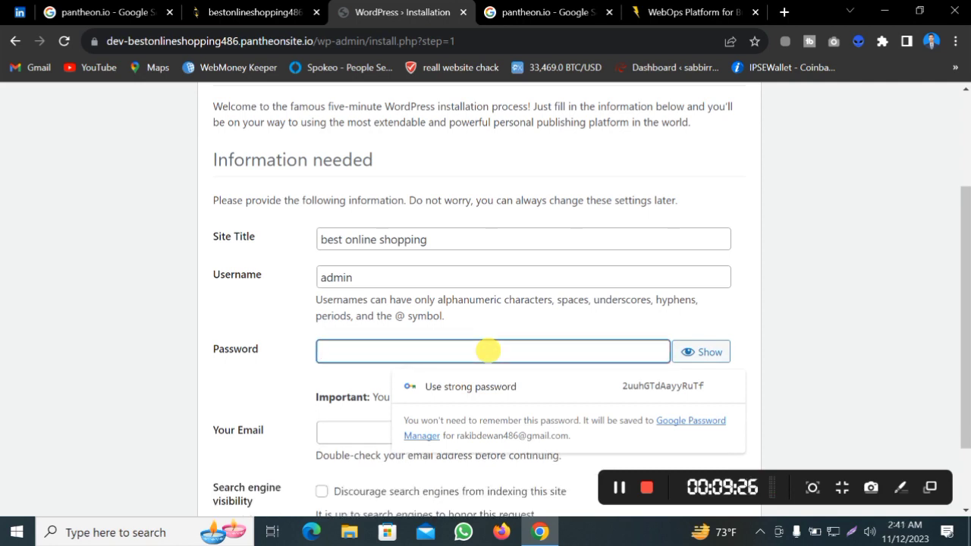
pyautogui.write('a')
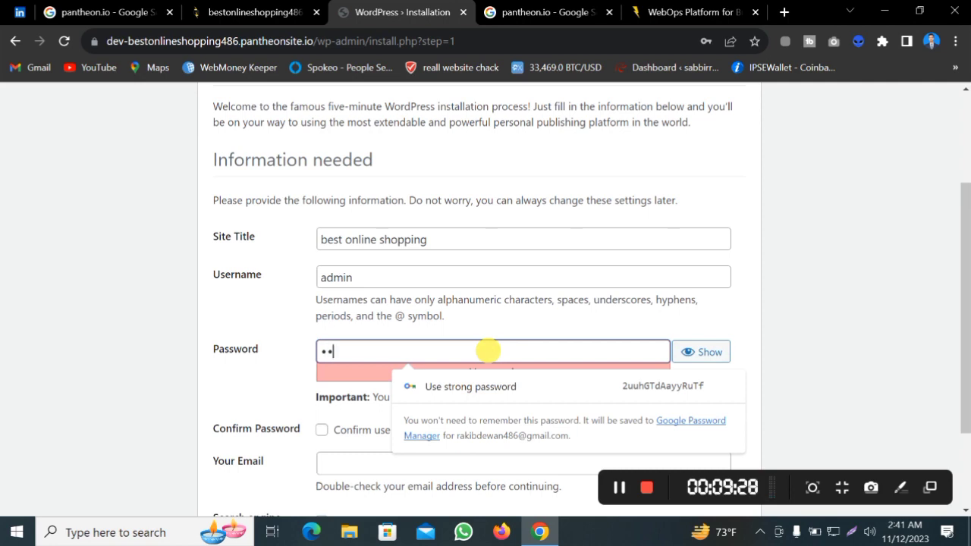
pyautogui.write('a')
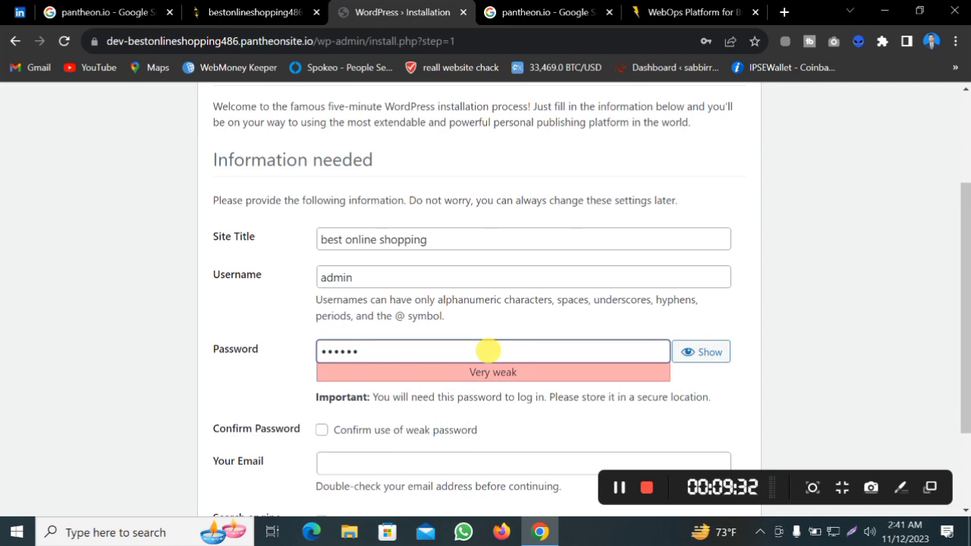
pyautogui.write('a')
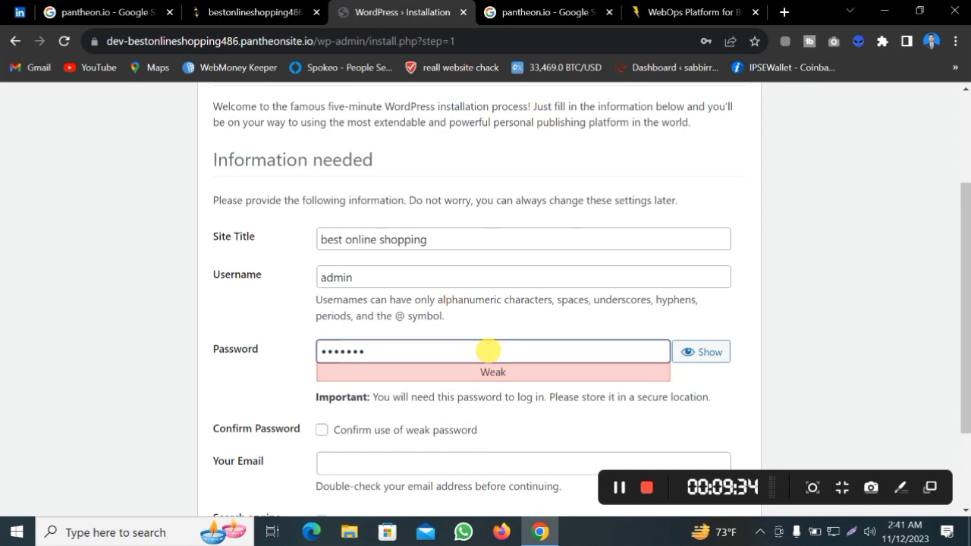
pyautogui.write('a')
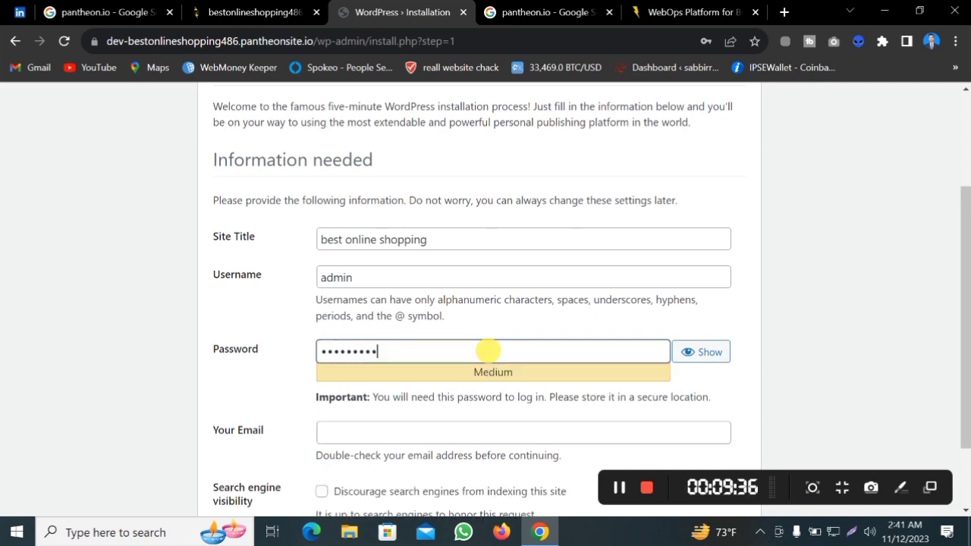
pyautogui.scroll(-1, 576, 417)
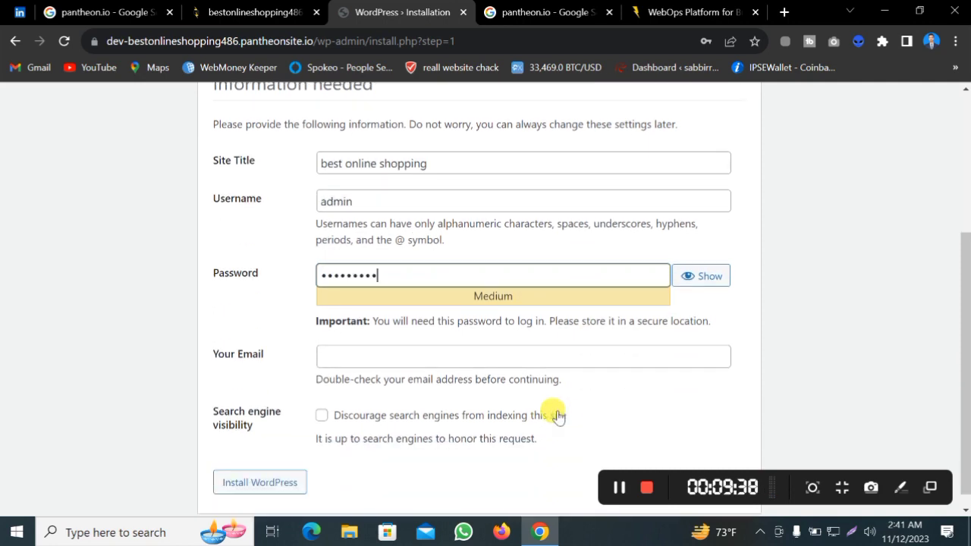
# Step: Fill in the admin e-mail address and run Install WordPress to reach the Success! page
pyautogui.click(410, 340)
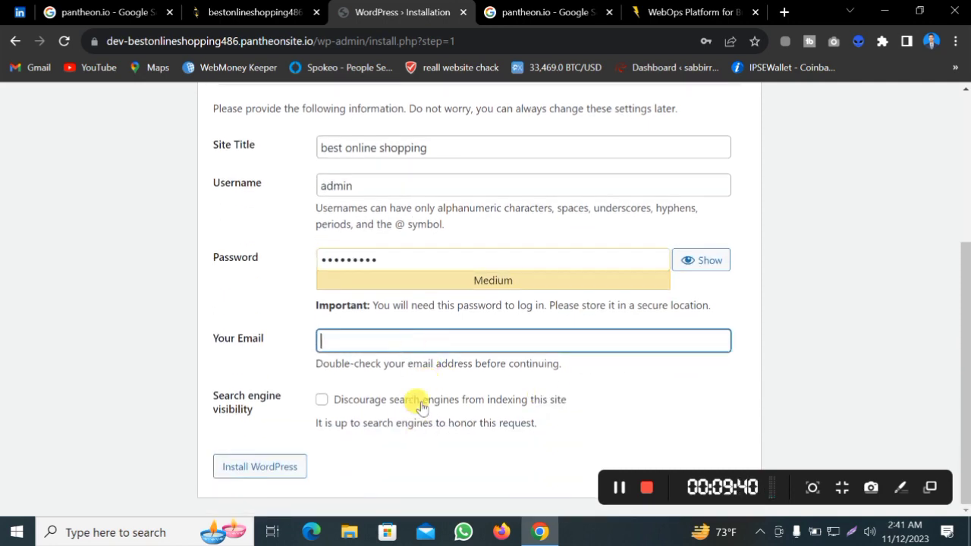
pyautogui.scroll(1, 351, 388)
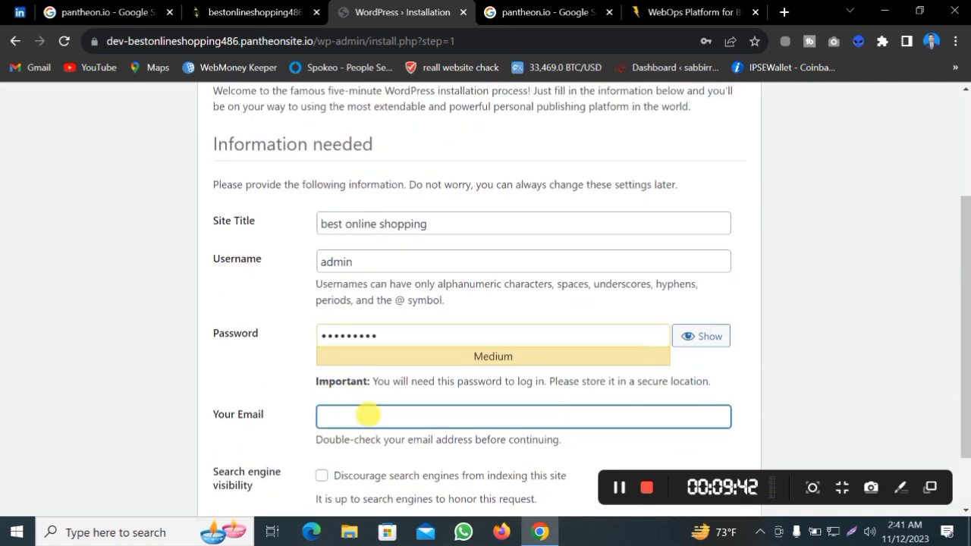
pyautogui.scroll(-1, 364, 414)
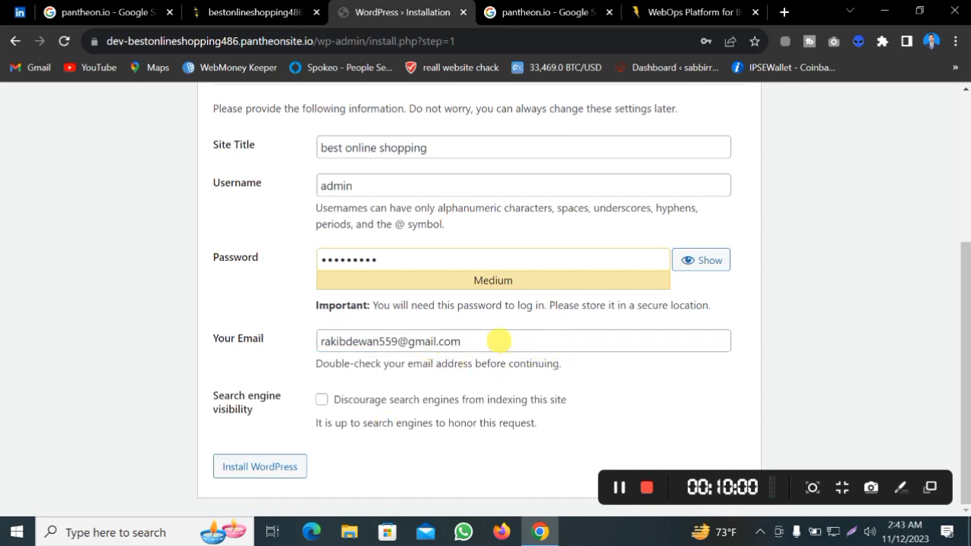
pyautogui.moveTo(498, 341); pyautogui.dragTo(322, 339)
pyautogui.click(654, 385)
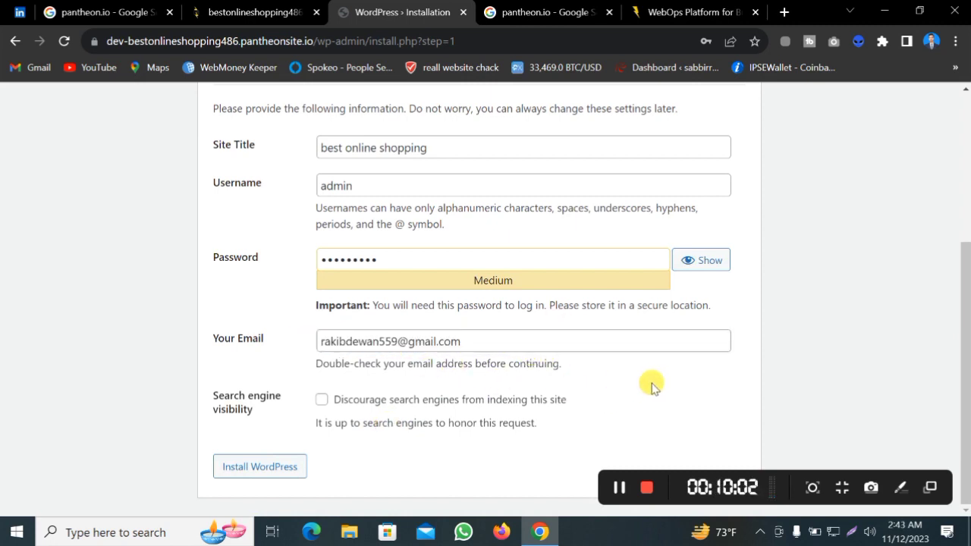
pyautogui.click(273, 469)
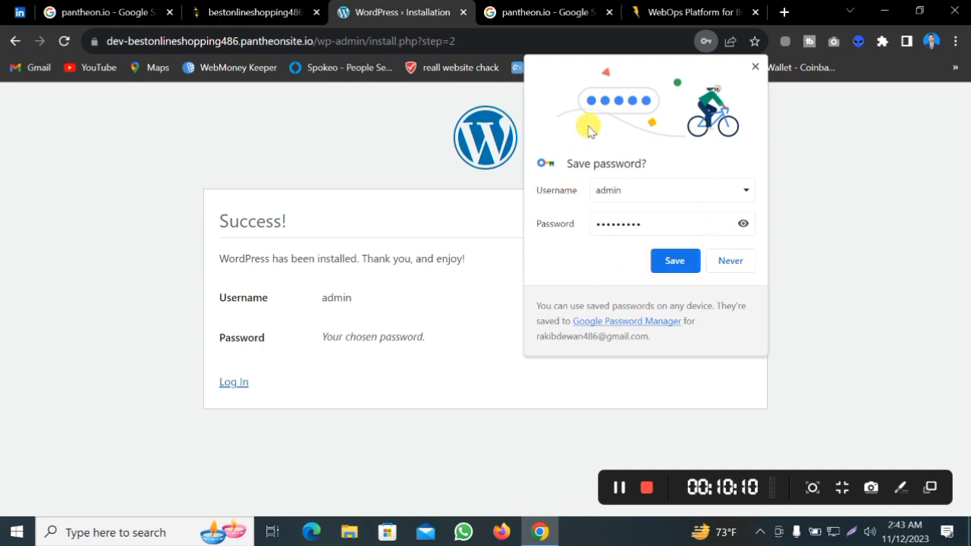
# Step: Save the admin password in Chrome, then open the site's login form and submit it as admin
pyautogui.click(665, 262)
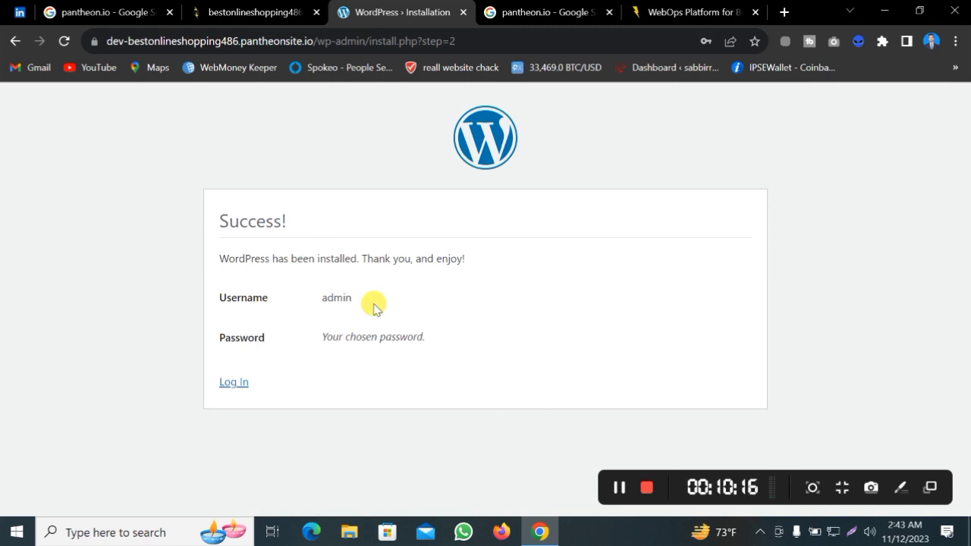
pyautogui.moveTo(305, 225); pyautogui.dragTo(220, 221)
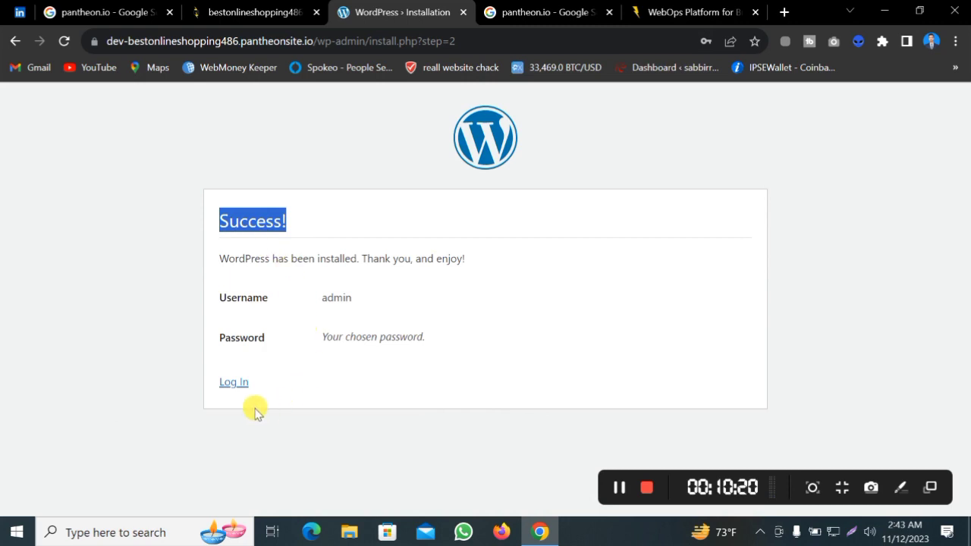
pyautogui.click(238, 385)
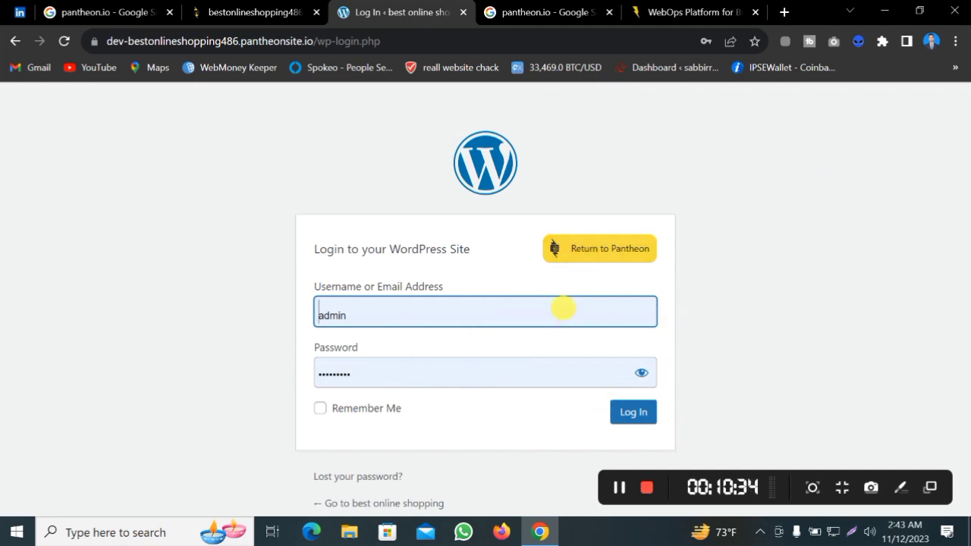
pyautogui.click(646, 416)
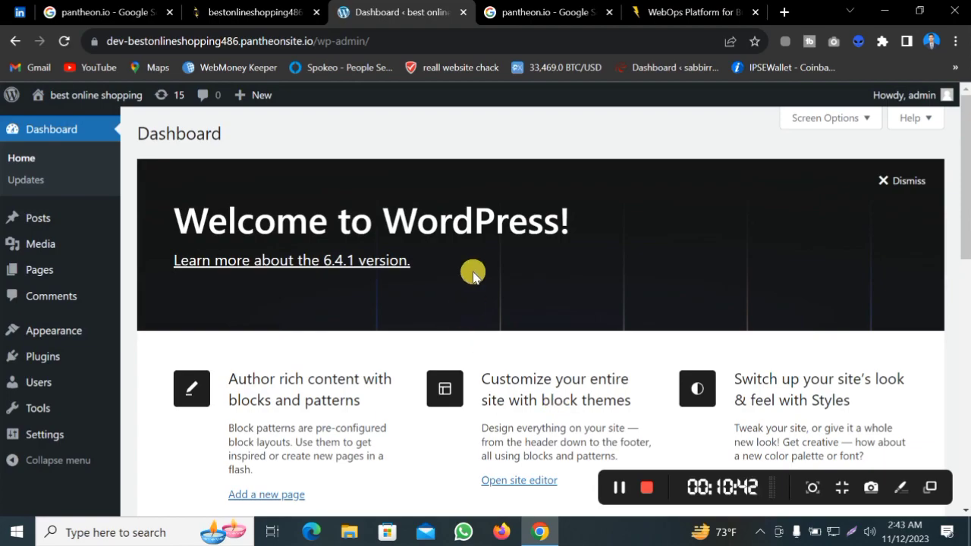
# Step: Scroll through the new Dashboard's Welcome to WordPress 6.4.1, Site Health and Activity panels
pyautogui.scroll(-9, 470, 278)
pyautogui.scroll(8, 444, 288)
pyautogui.scroll(2, 444, 288)
pyautogui.scroll(-3, 478, 281)
pyautogui.scroll(3, 493, 277)
pyautogui.scroll(-8, 436, 269)
pyautogui.scroll(8, 477, 182)
pyautogui.scroll(-5, 448, 264)
pyautogui.scroll(5, 409, 328)
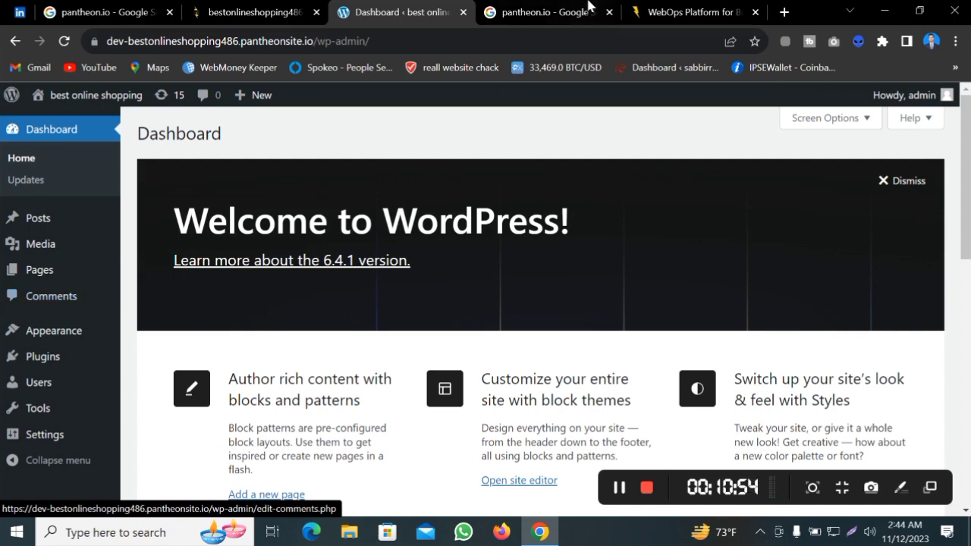
pyautogui.click(669, 9)
# Step: Scroll the pantheon.io homepage back to the top and return to the 'Dashboard ‹ best online shopping' tab
pyautogui.moveTo(224, 312); pyautogui.dragTo(6, 180)
pyautogui.click(168, 168)
pyautogui.scroll(-15, 458, 262)
pyautogui.scroll(14, 470, 302)
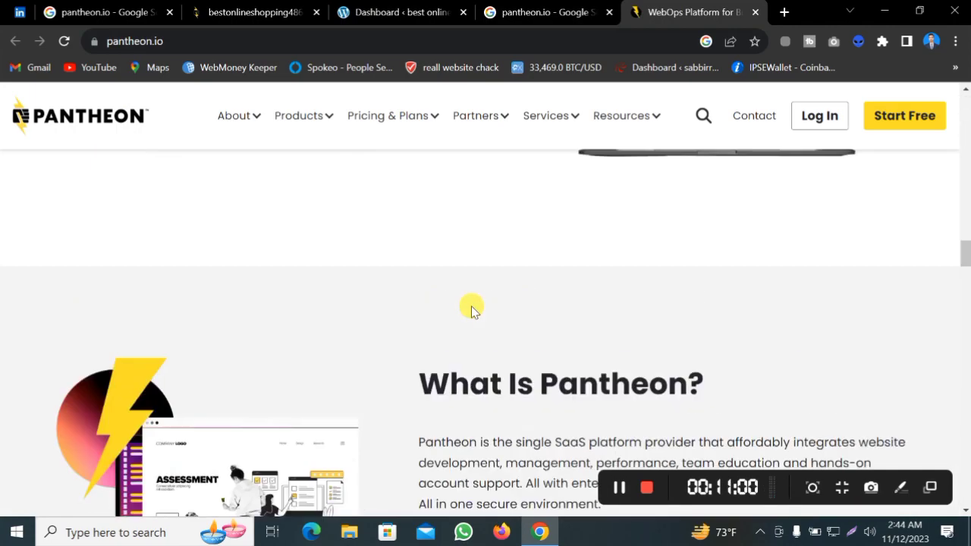
pyautogui.scroll(1, 471, 303)
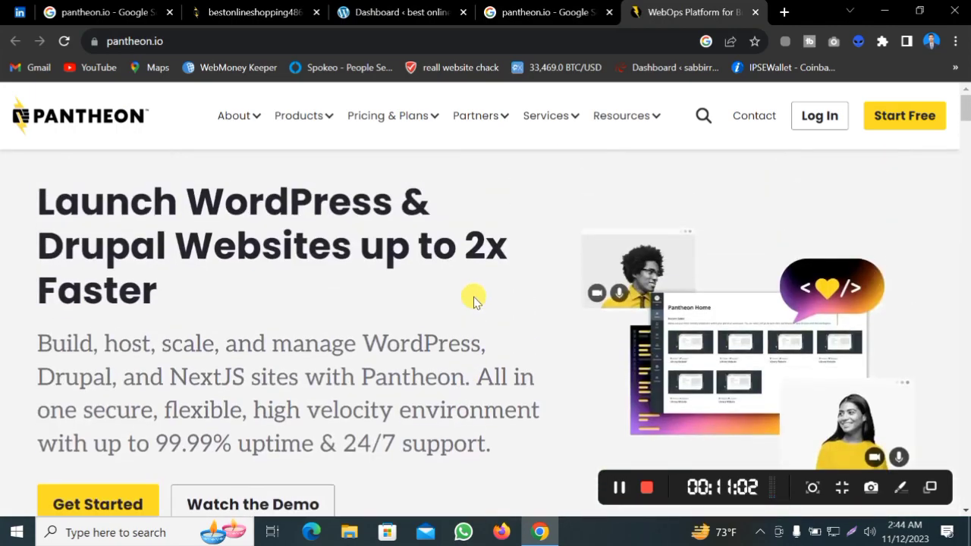
pyautogui.scroll(-8, 470, 303)
pyautogui.scroll(5, 444, 336)
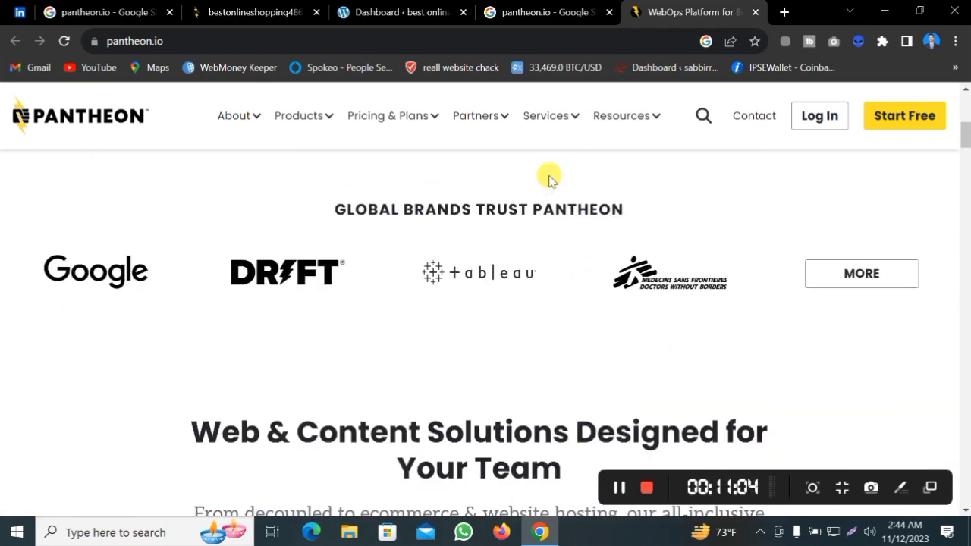
pyautogui.click(402, 12)
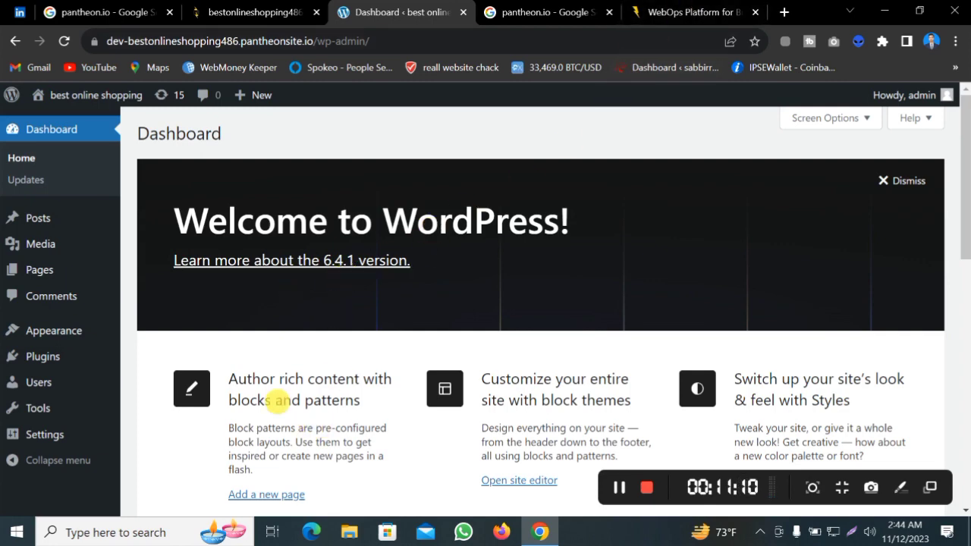
# Step: Open the site's Visit Site link from the admin bar in a new browser tab
pyautogui.scroll(-4, 413, 384)
pyautogui.scroll(4, 410, 385)
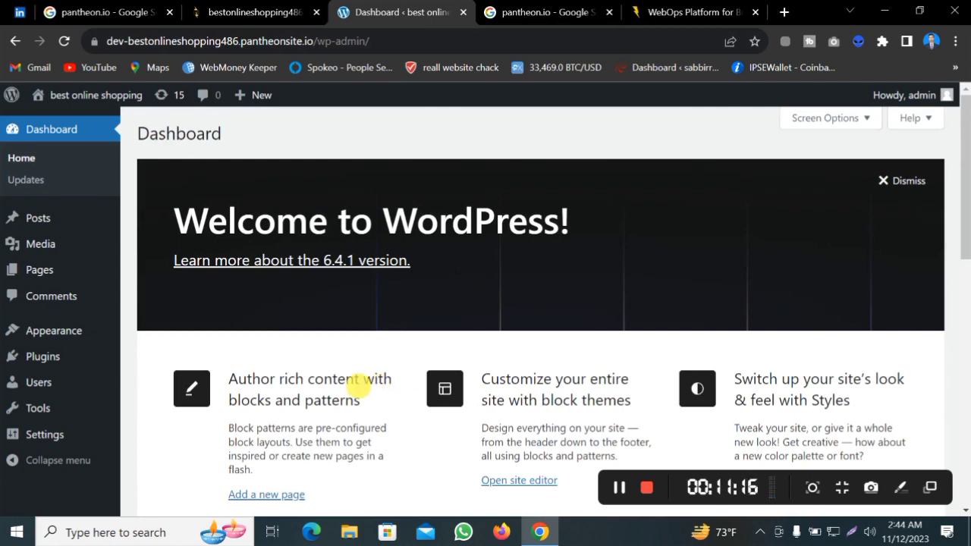
pyautogui.moveTo(75, 360)
pyautogui.moveTo(86, 338)
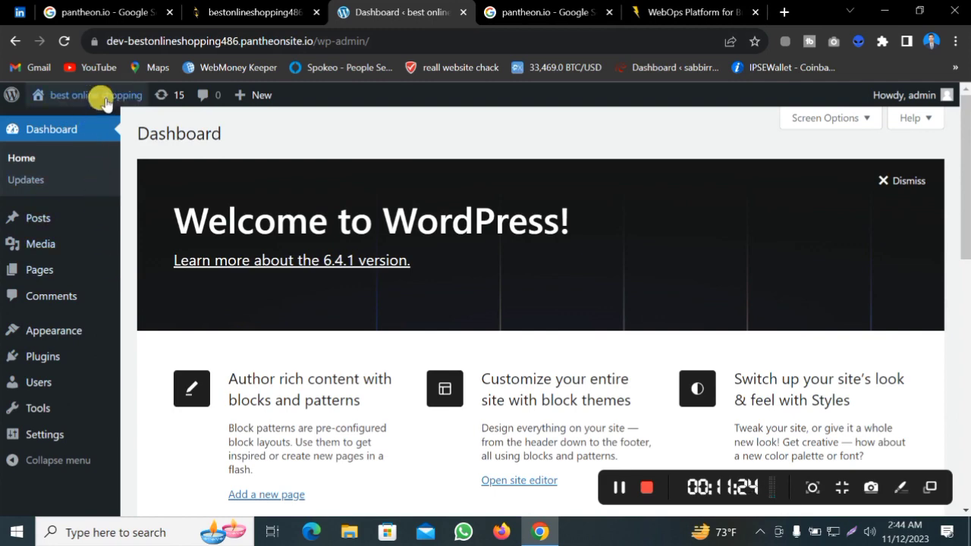
pyautogui.moveTo(97, 95)
pyautogui.rightClick(84, 123)
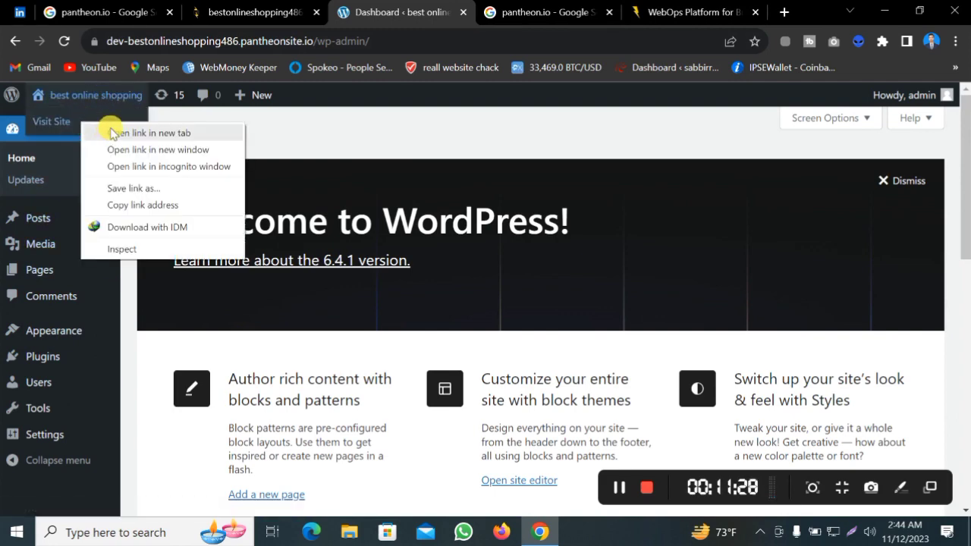
pyautogui.click(116, 134)
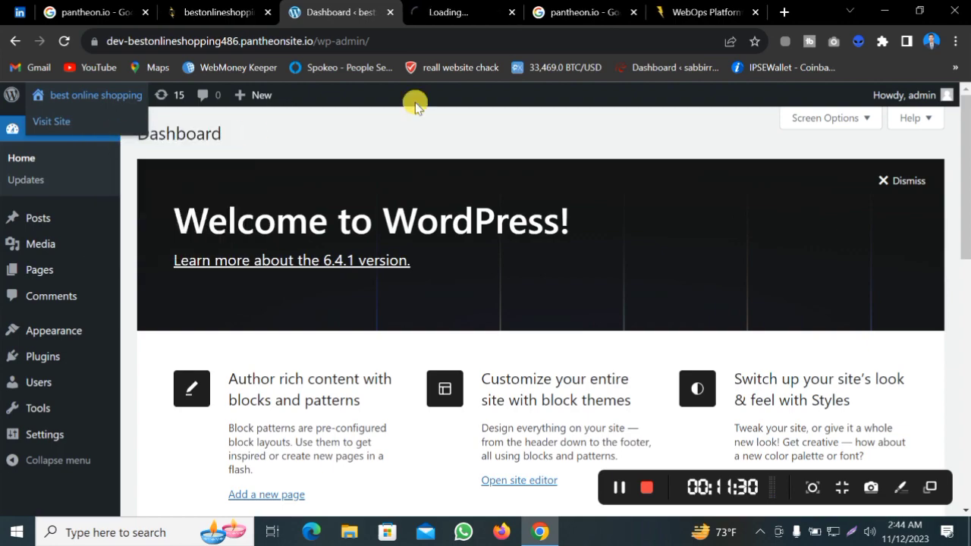
# Step: View the newly opened homepage, scrolling it and selecting the 'best online shopping' site title
pyautogui.click(455, 12)
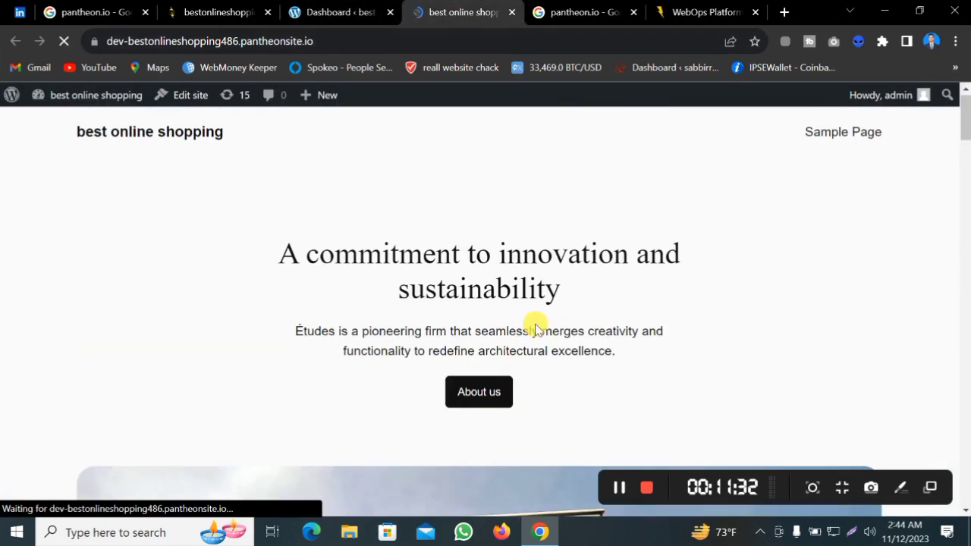
pyautogui.scroll(-5, 394, 315)
pyautogui.scroll(-10, 391, 328)
pyautogui.scroll(20, 391, 330)
pyautogui.scroll(-5, 373, 326)
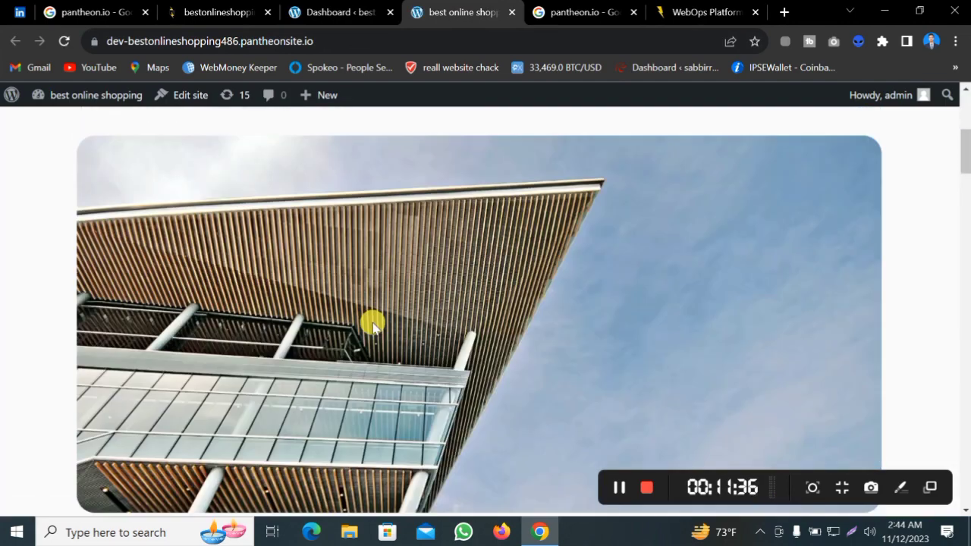
pyautogui.scroll(5, 370, 326)
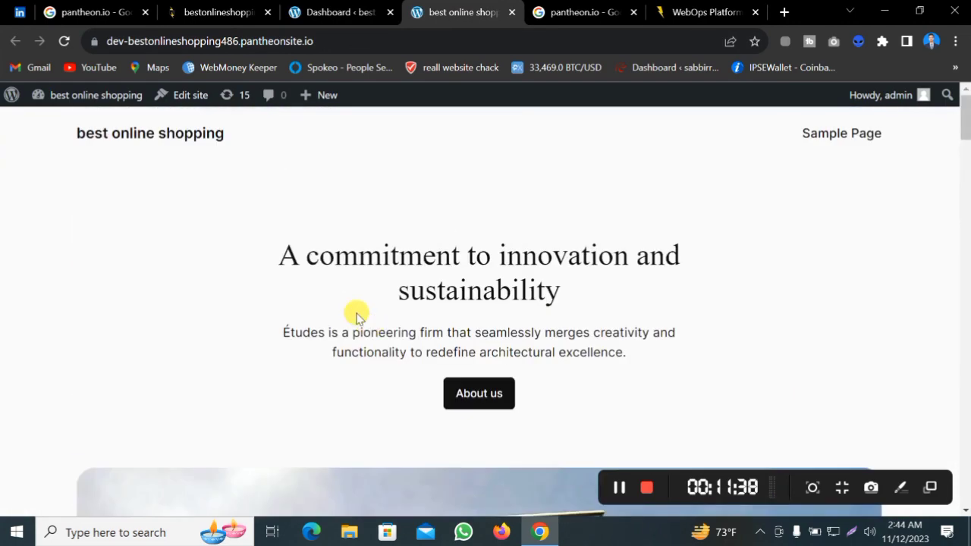
pyautogui.moveTo(224, 133); pyautogui.dragTo(80, 133)
pyautogui.click(136, 186)
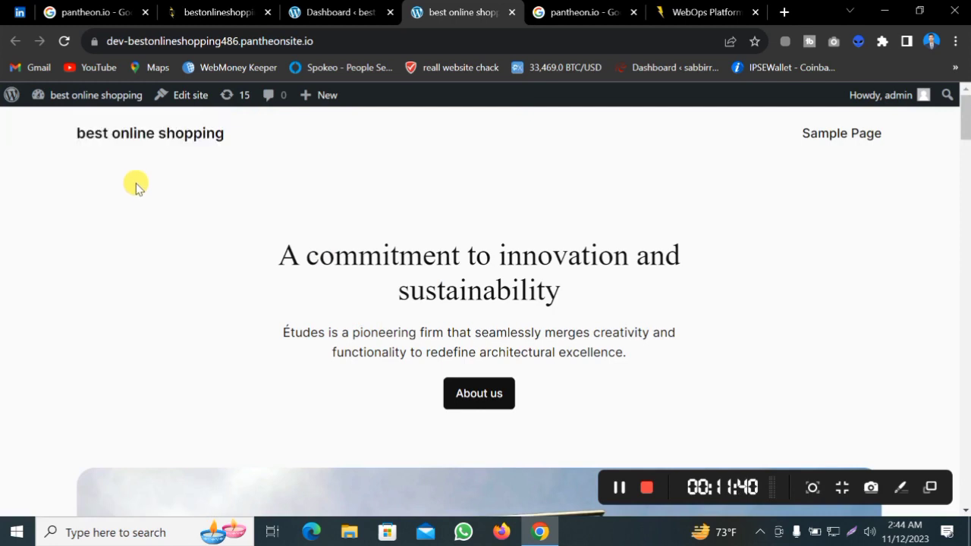
pyautogui.moveTo(245, 140); pyautogui.dragTo(85, 138)
pyautogui.click(144, 189)
pyautogui.moveTo(247, 141); pyautogui.dragTo(69, 136)
pyautogui.click(226, 212)
# Step: Scroll the 'A commitment to innovation and sustainability' hero again, then return to the Dashboard tab
pyautogui.scroll(-1, 362, 226)
pyautogui.scroll(1, 368, 245)
pyautogui.scroll(-2, 360, 236)
pyautogui.scroll(2, 359, 234)
pyautogui.scroll(-1, 361, 237)
pyautogui.moveTo(257, 175); pyautogui.dragTo(472, 348)
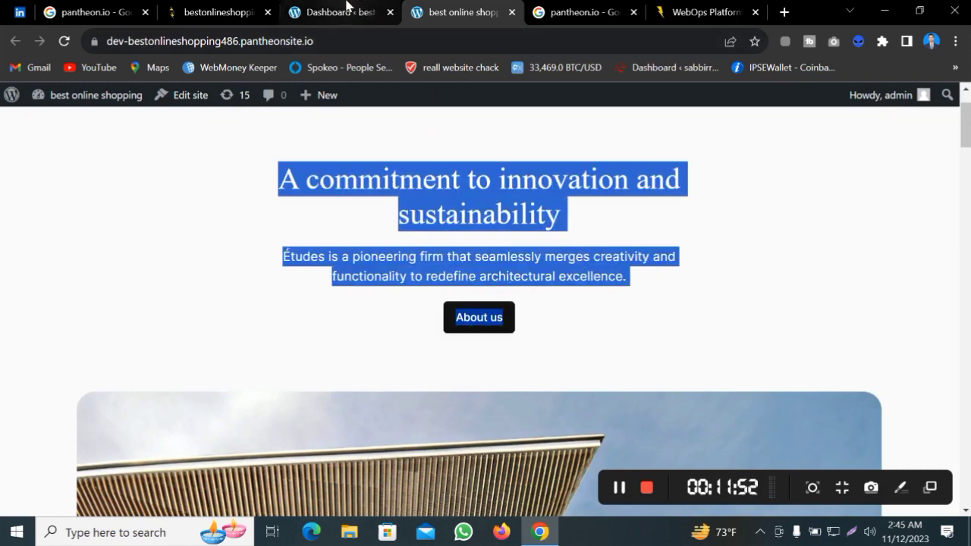
pyautogui.click(345, 11)
# Step: Scroll the dashboard down to the Activity widget's recent posts and comments
pyautogui.scroll(-2, 381, 361)
pyautogui.scroll(-6, 380, 357)
pyautogui.scroll(-2, 379, 360)
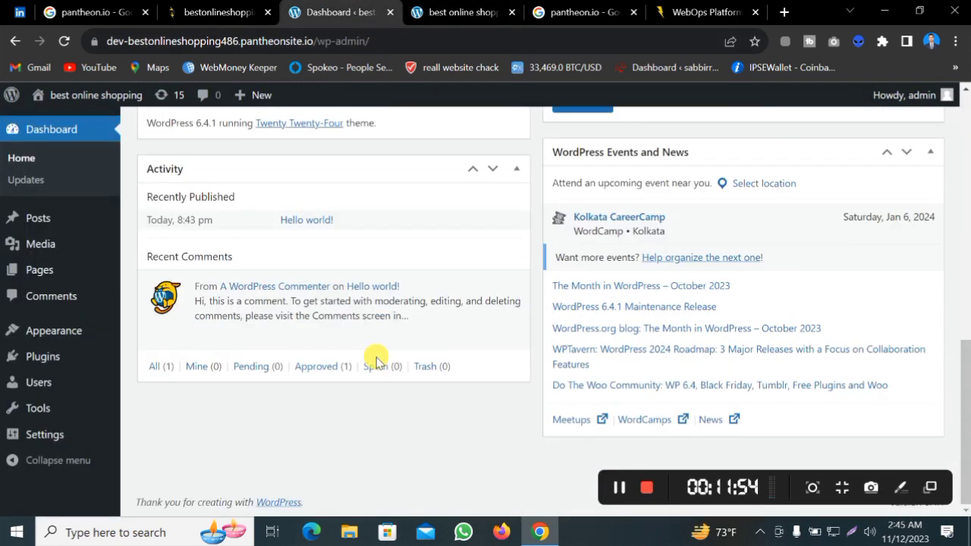
pyautogui.scroll(1, 380, 362)
pyautogui.scroll(2, 189, 332)
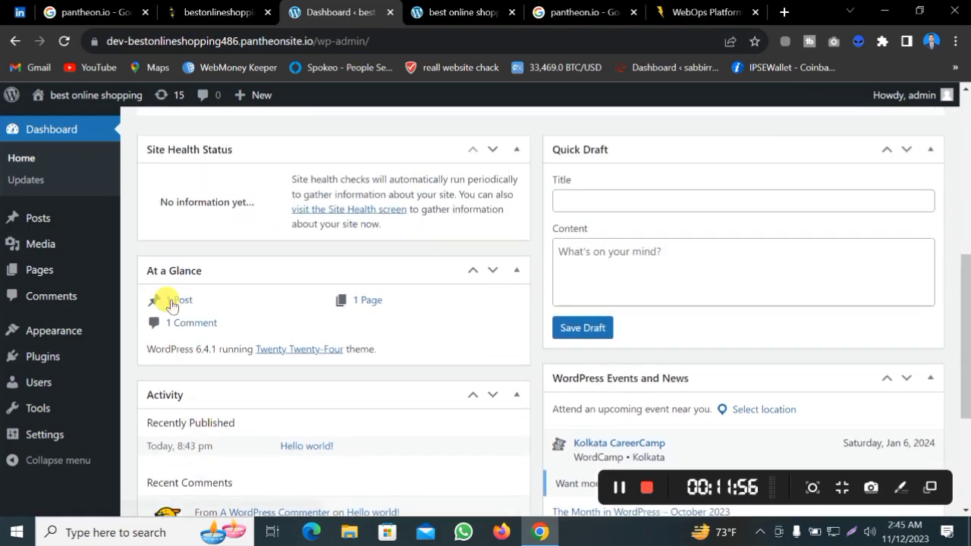
pyautogui.scroll(-3, 423, 331)
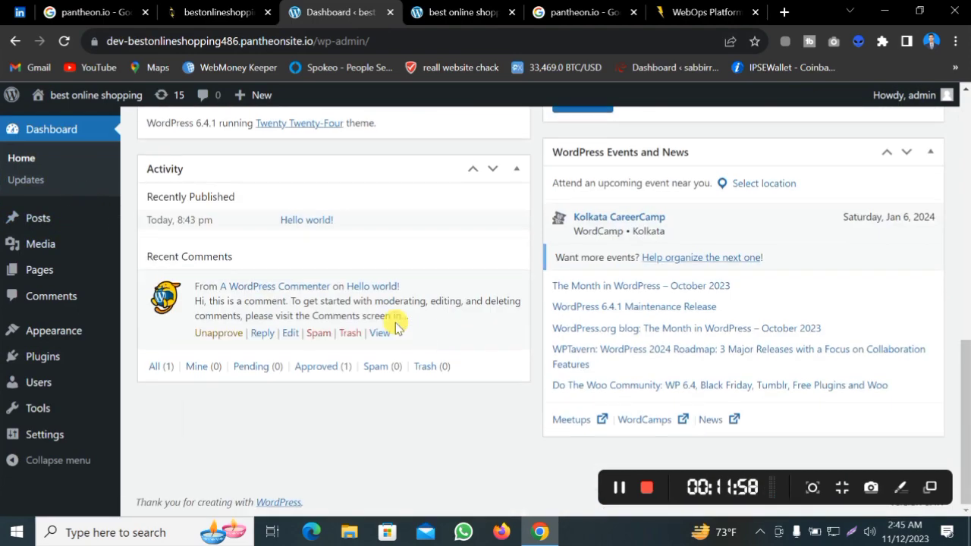
# Step: Switch to the live homepage tab and select, then clear, the hero heading and paragraph
pyautogui.click(433, 11)
pyautogui.scroll(-10, 407, 345)
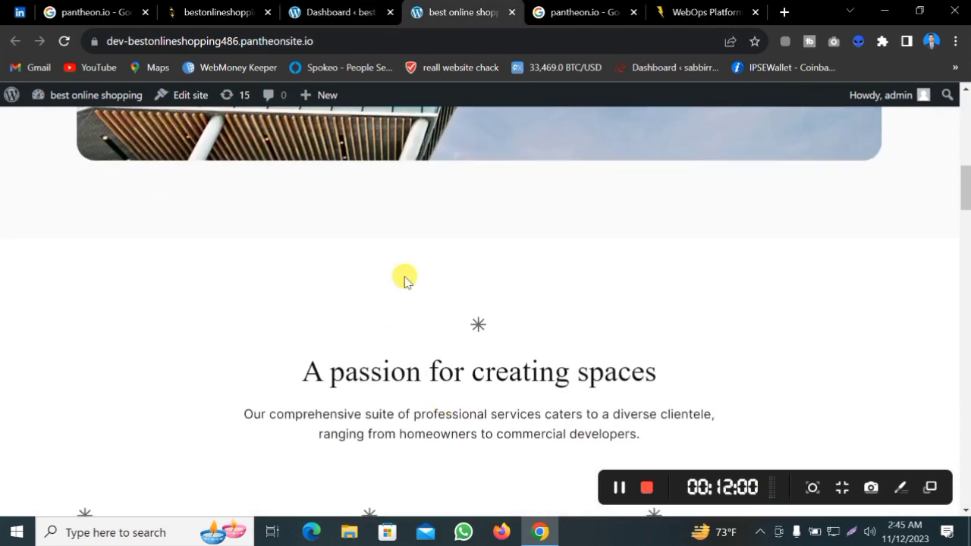
pyautogui.scroll(2, 377, 307)
pyautogui.moveTo(361, 205); pyautogui.dragTo(648, 310)
pyautogui.click(585, 364)
# Step: Browse the homepage's Études sample content down to the footer and back to the hero
pyautogui.scroll(-5, 453, 377)
pyautogui.scroll(-15, 458, 379)
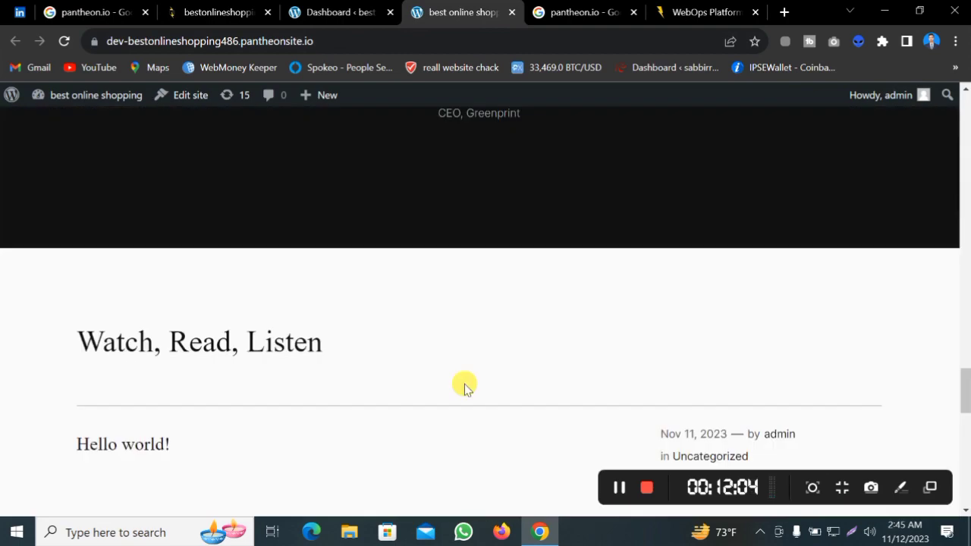
pyautogui.scroll(-5, 464, 391)
pyautogui.scroll(12, 464, 390)
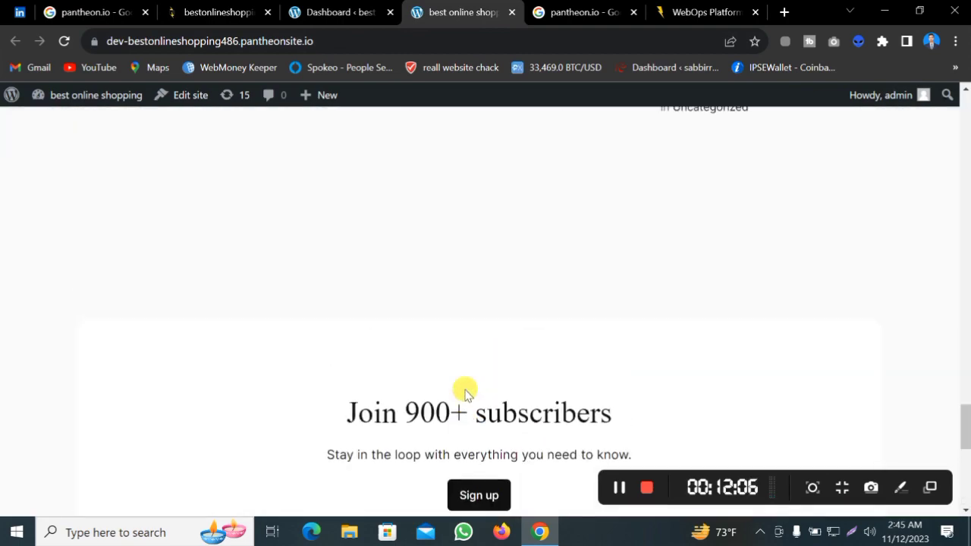
pyautogui.scroll(10, 464, 390)
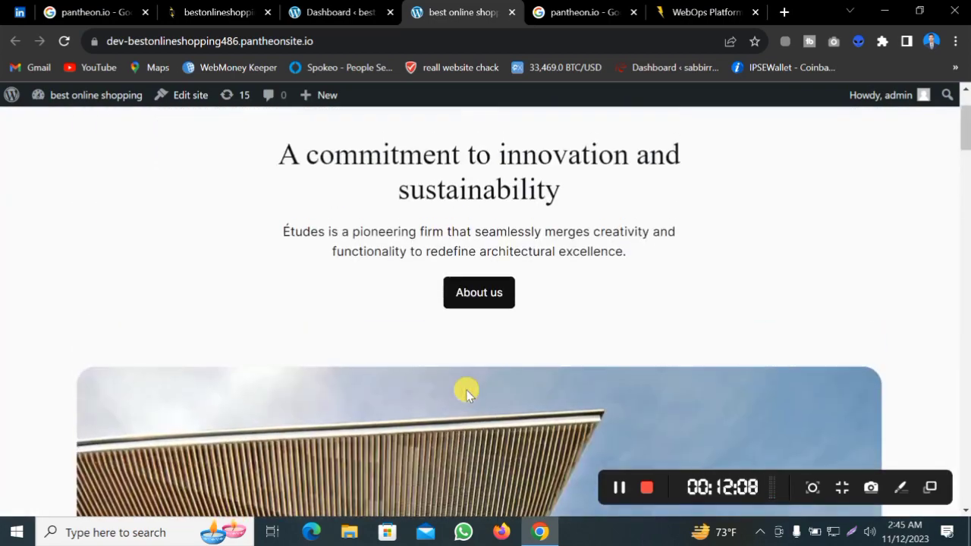
pyautogui.scroll(-10, 592, 310)
pyautogui.scroll(10, 592, 310)
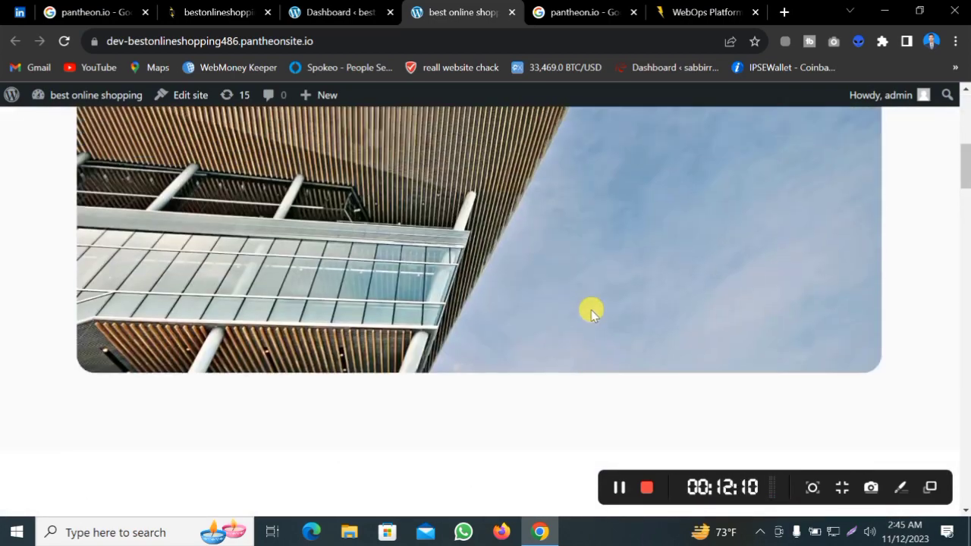
pyautogui.scroll(-6, 574, 299)
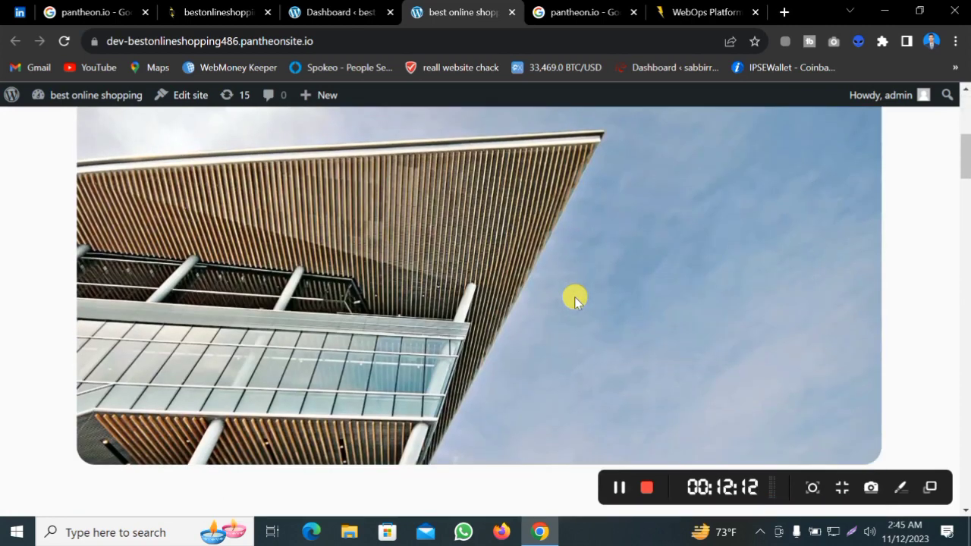
pyautogui.scroll(4, 574, 300)
pyautogui.scroll(2, 538, 304)
pyautogui.moveTo(652, 354); pyautogui.dragTo(264, 255)
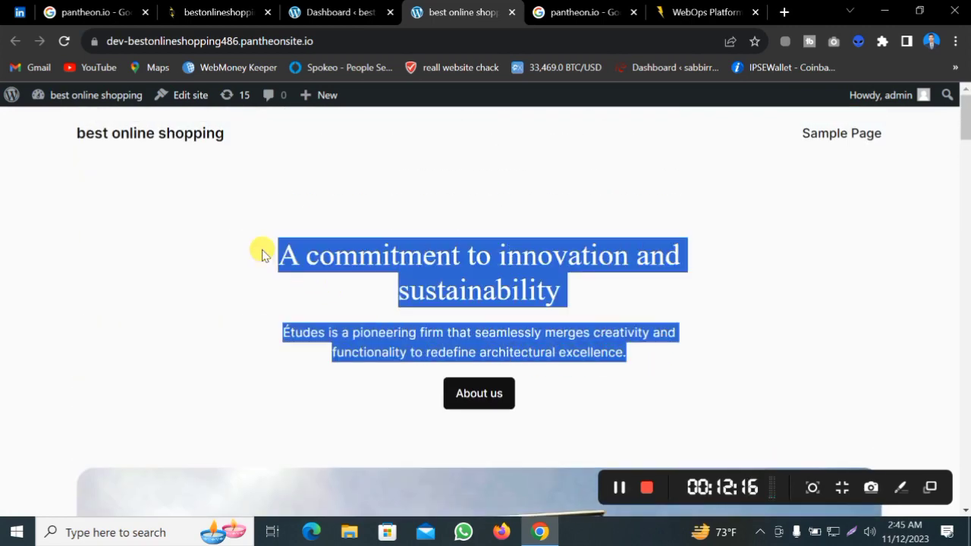
pyautogui.click(379, 307)
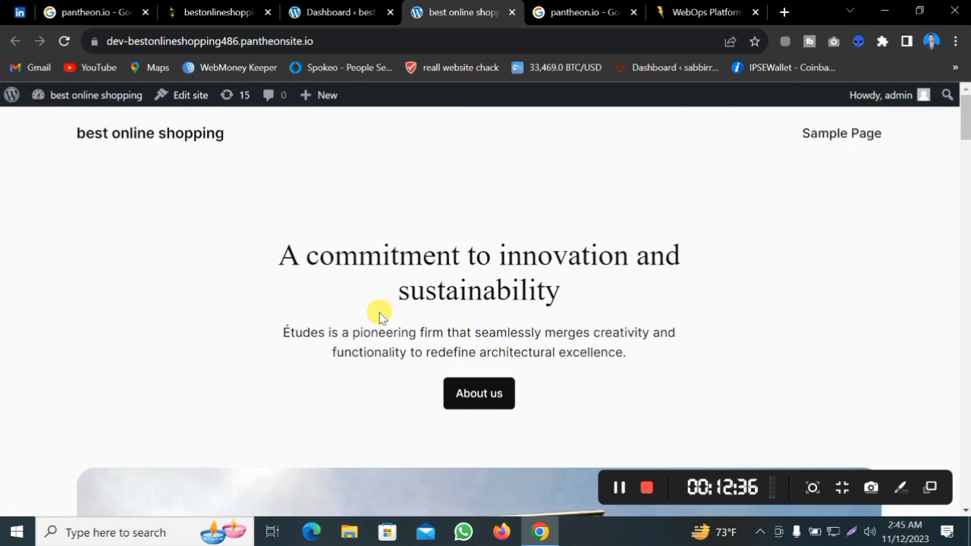
pyautogui.scroll(-1, 380, 317)
pyautogui.scroll(1, 381, 321)
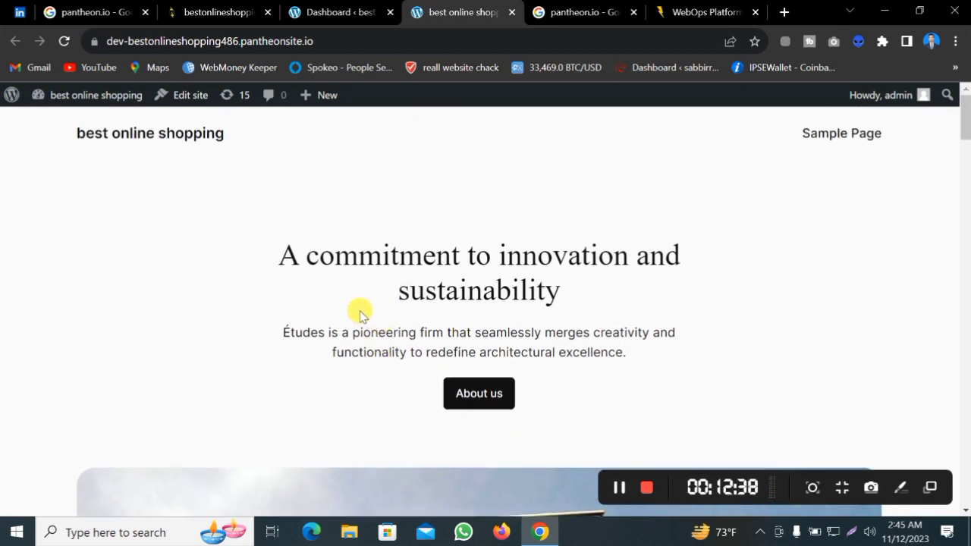